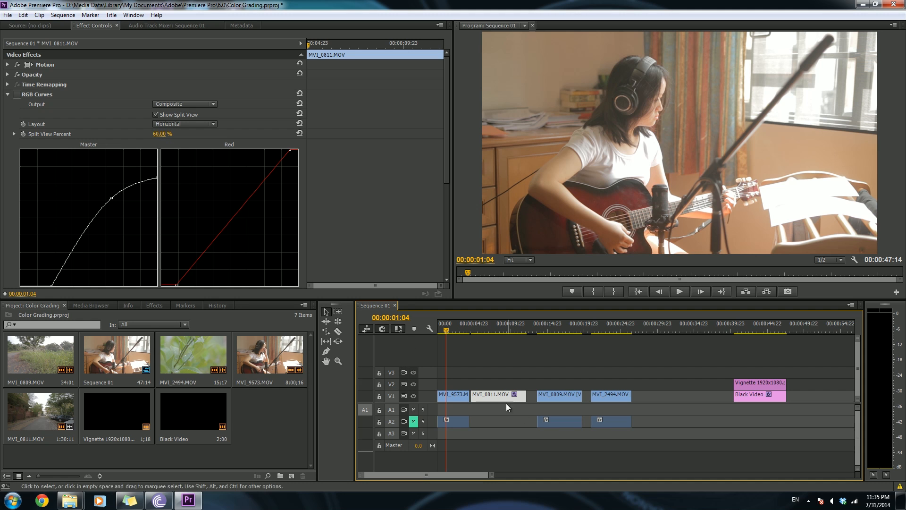
- Select the MVI_9573.MOV clip on the timeline and park the playhead at about 00:00:00:23
click(461, 398)
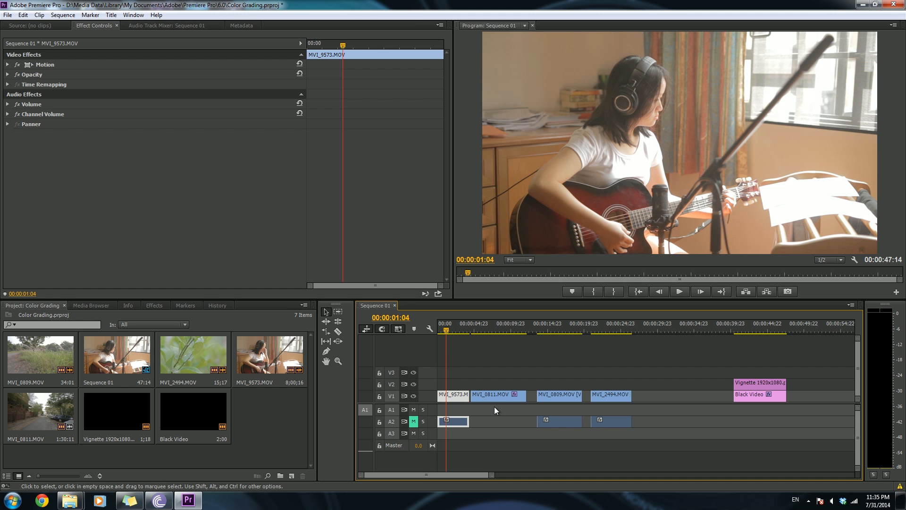
drag(467, 325, 446, 338)
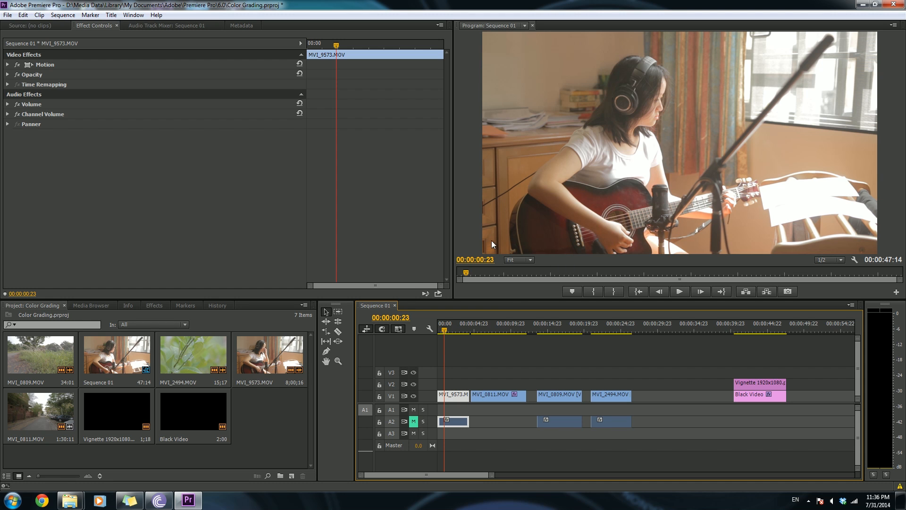
- Apply the Colorista II effect from the Color Grading presets to the clip, then delete it again
click(154, 305)
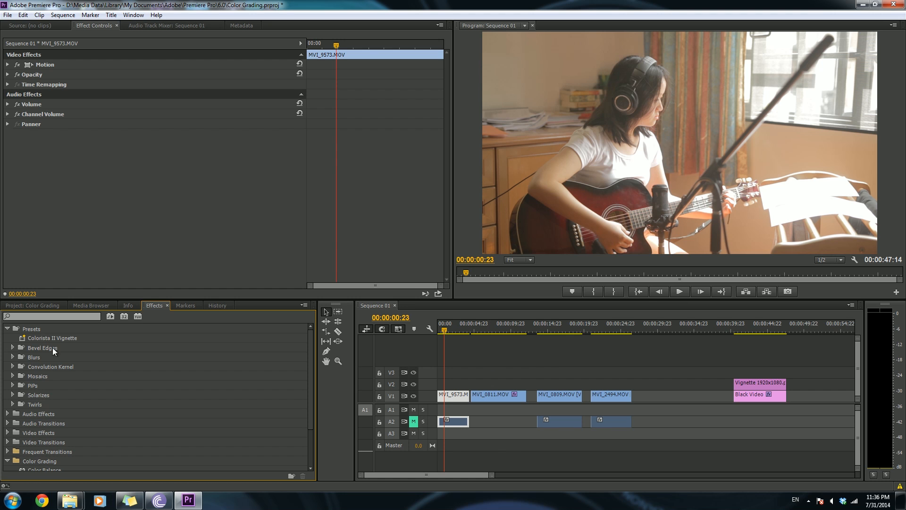
scroll(52, 348, down, 3)
drag(128, 422, 449, 395)
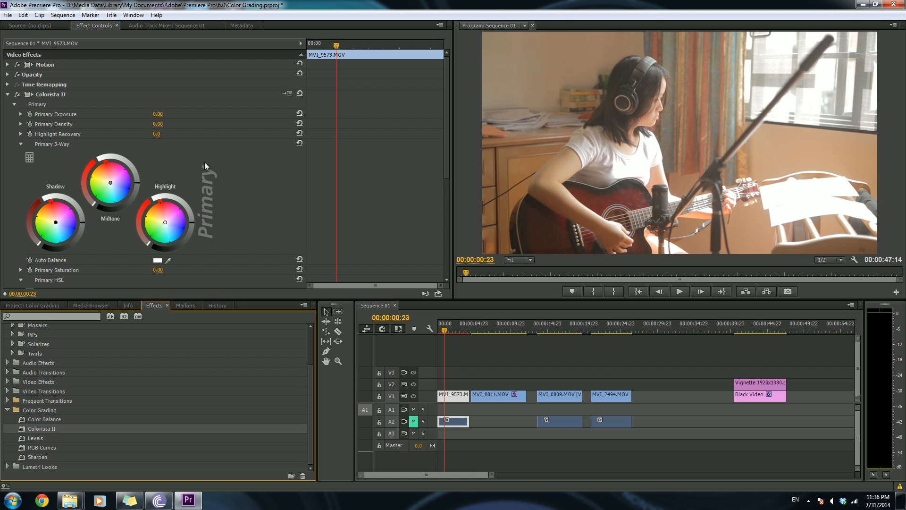
click(80, 96)
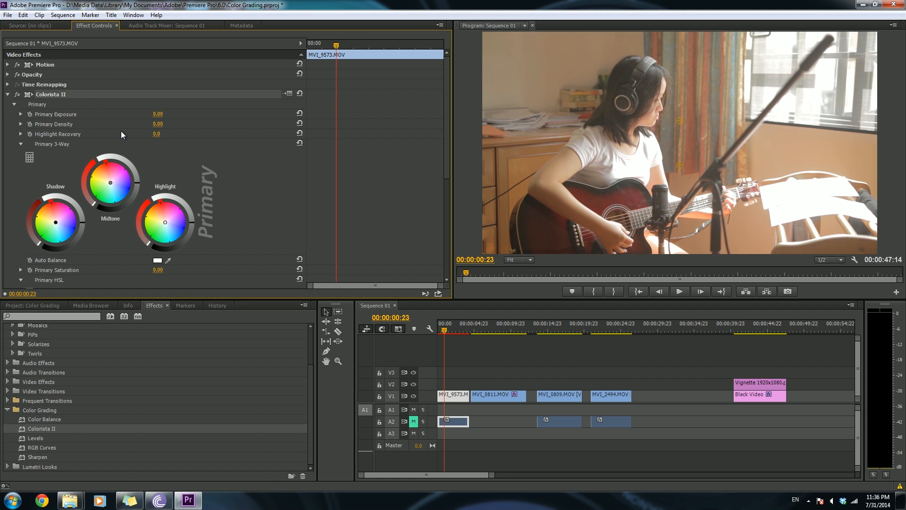
key(Delete)
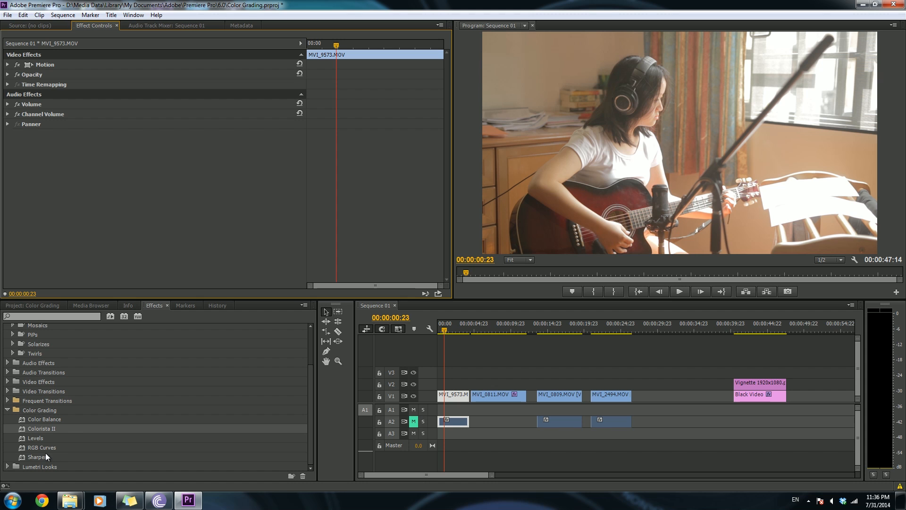
- Apply RGB Curves to the clip, then remove the effect again
drag(43, 448, 449, 398)
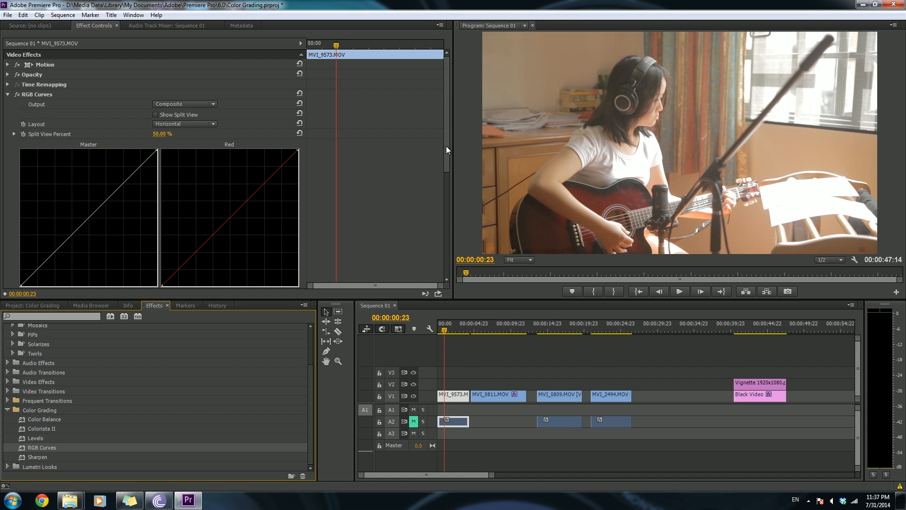
mouse_move(446, 146)
mouse_down()
mouse_move(445, 159)
mouse_move(447, 136)
mouse_up()
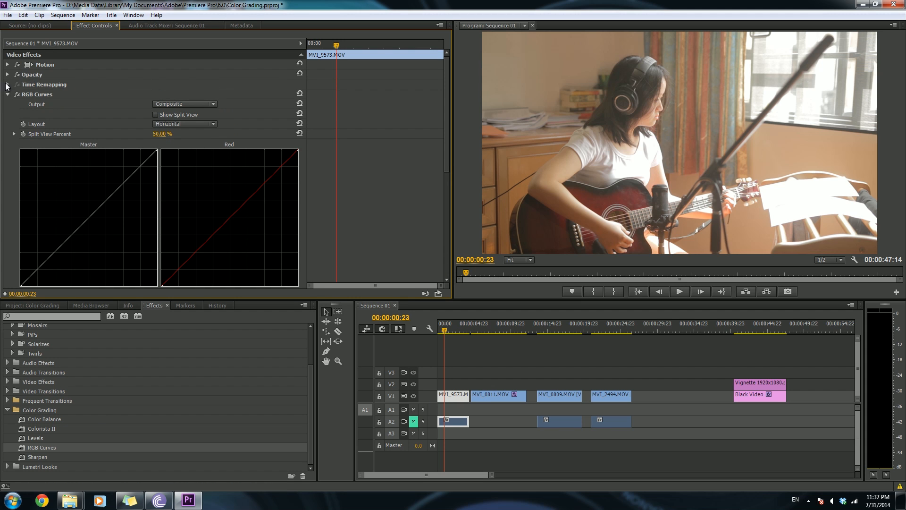
click(63, 94)
key(Delete)
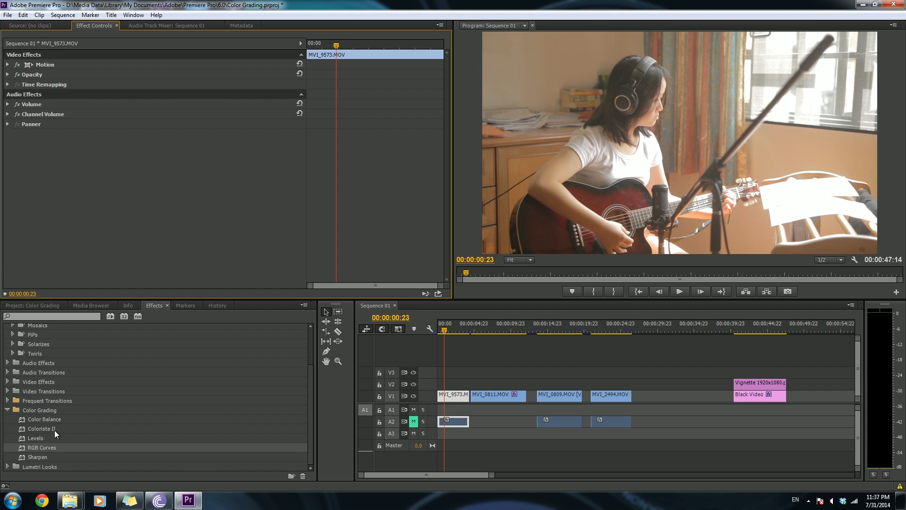
- Apply Colorista II again, try shifting its midtone and highlight color wheels with undo, then delete the effect
drag(45, 428, 454, 396)
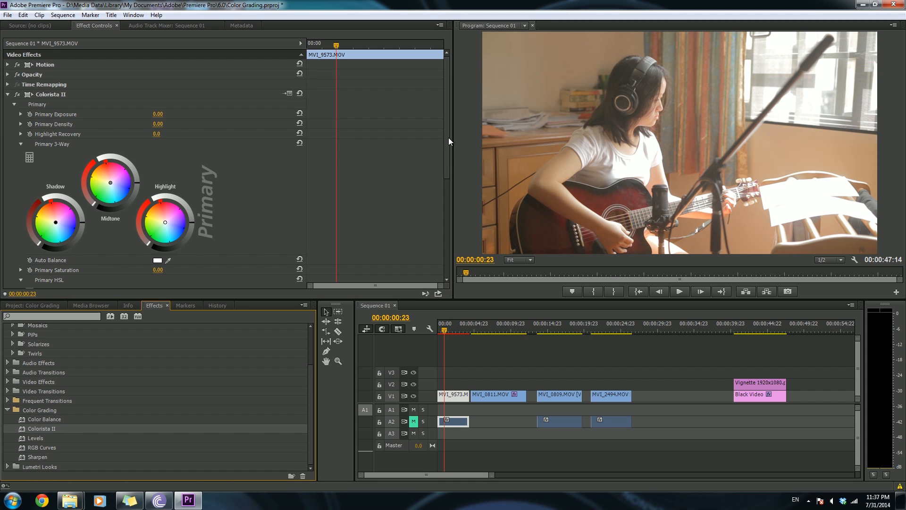
scroll(447, 154, down, 1)
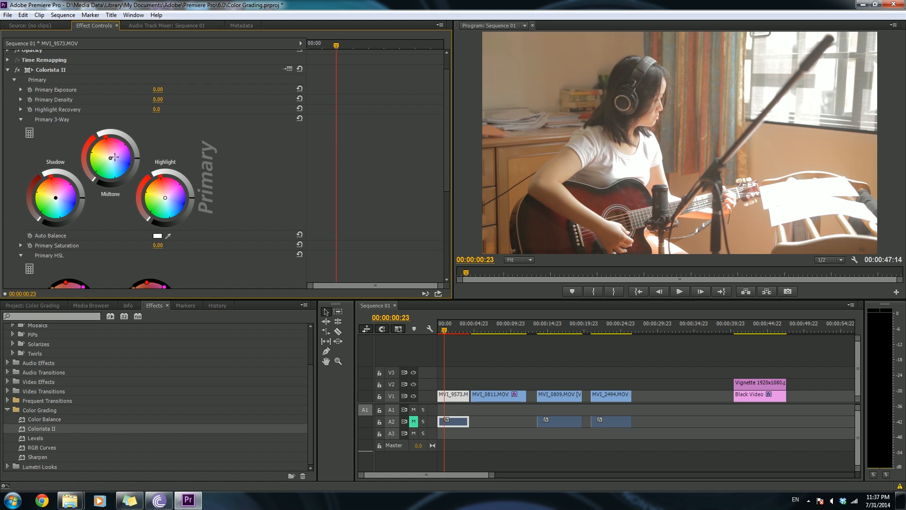
drag(55, 198, 73, 204)
double_click(73, 204)
mouse_move(113, 162)
mouse_down()
mouse_move(120, 159)
mouse_move(118, 172)
mouse_up()
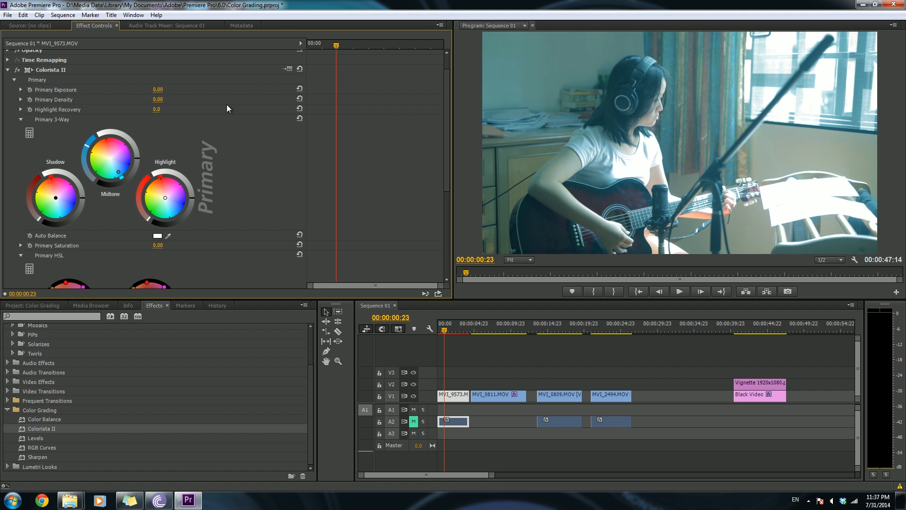
key(ctrl+z)
drag(165, 198, 175, 192)
key(ctrl+z)
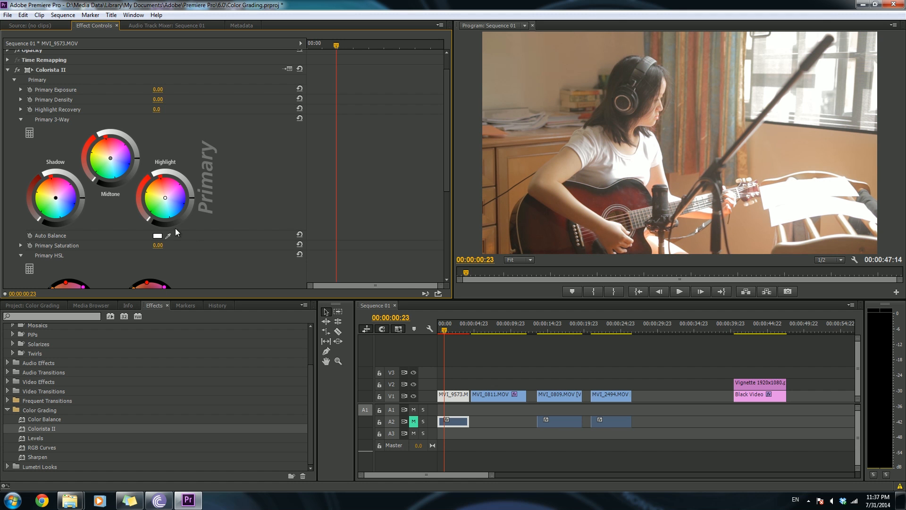
click(69, 66)
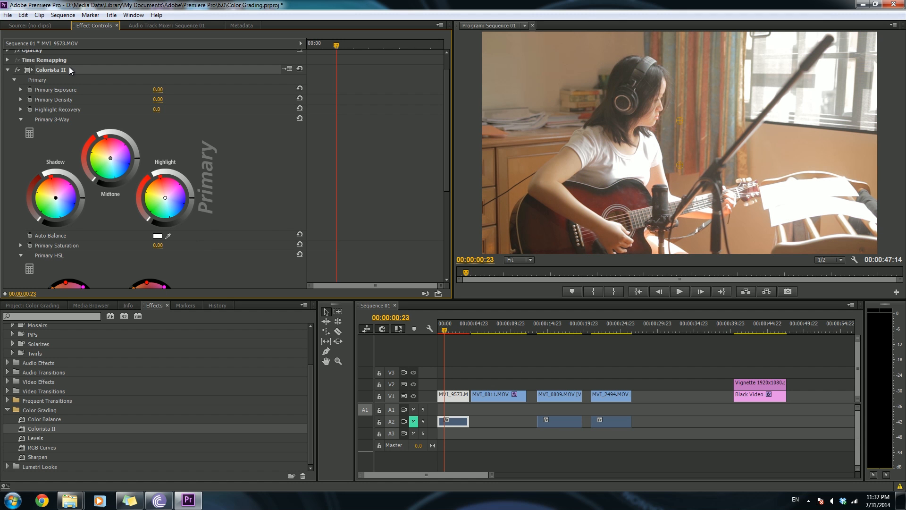
key(Delete)
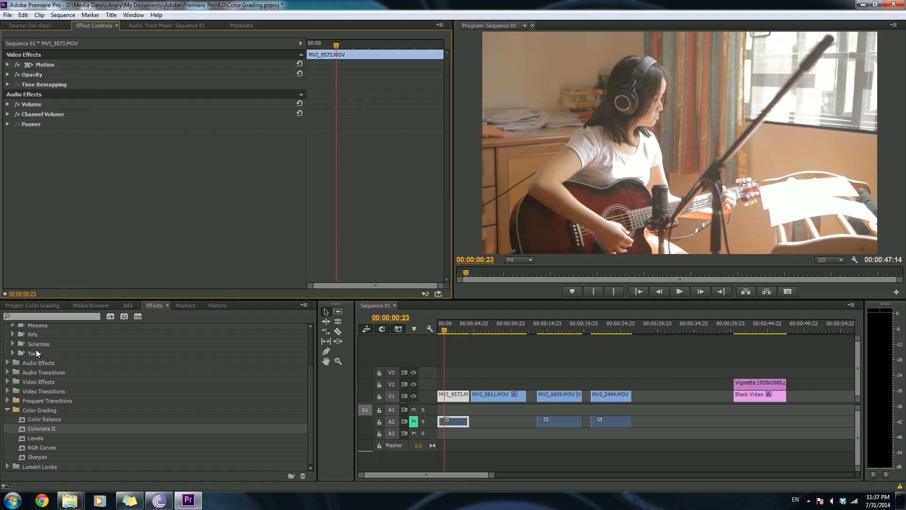
- Apply the RGB Curves effect to the MVI_9573.MOV clip
click(45, 420)
drag(41, 449, 449, 400)
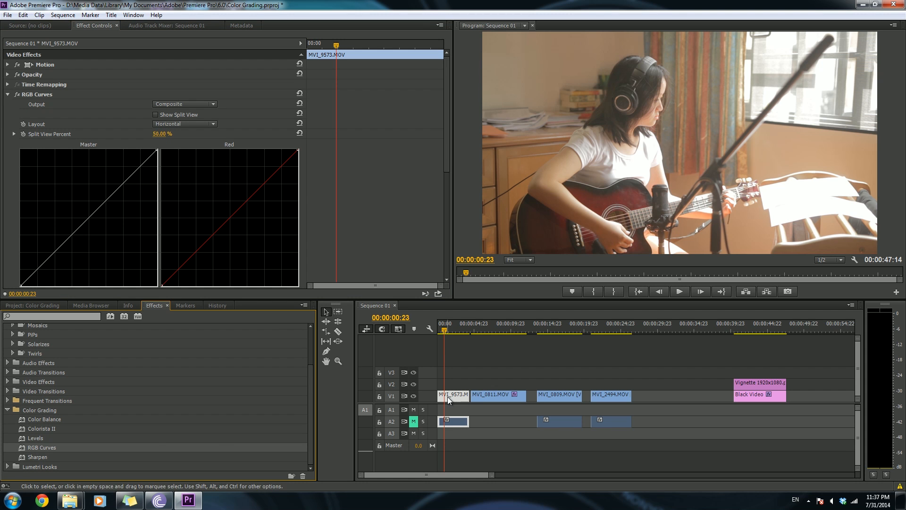
- Steepen the Master curve by moving its black point right and its white point left for more contrast
drag(444, 135, 452, 153)
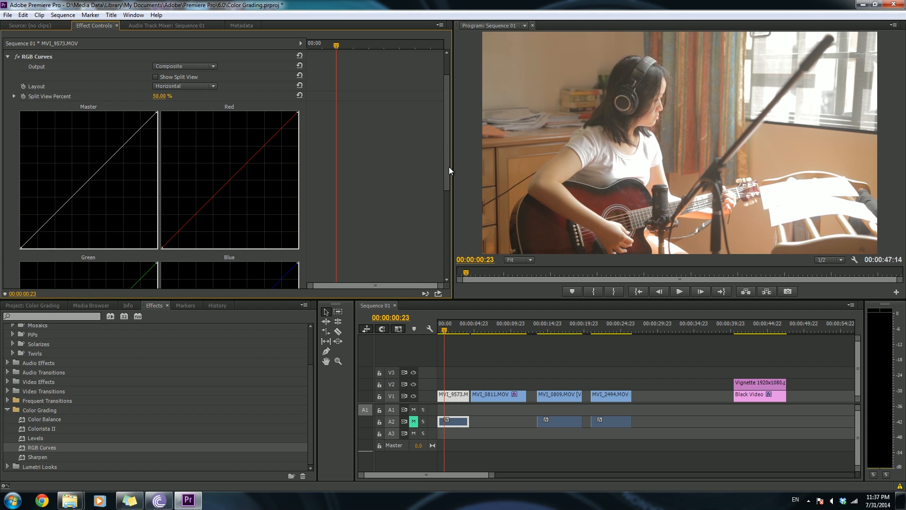
drag(447, 170, 447, 188)
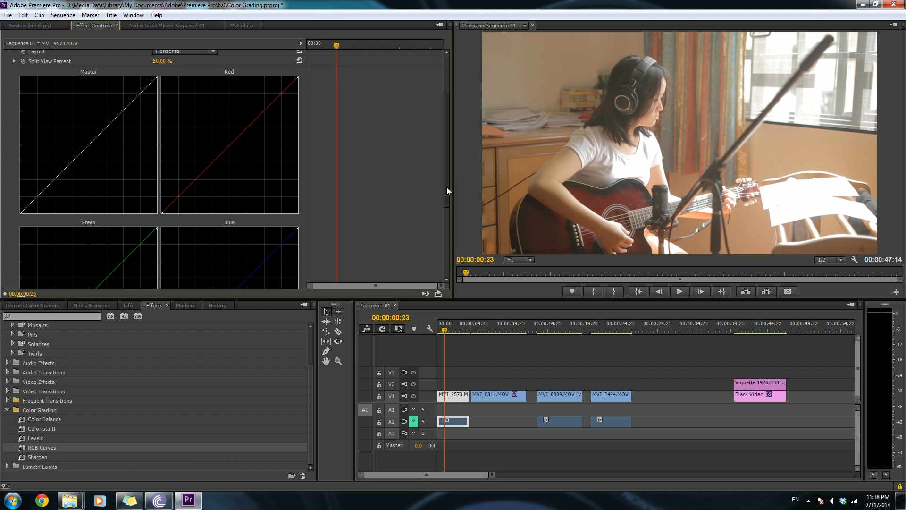
drag(447, 187, 446, 191)
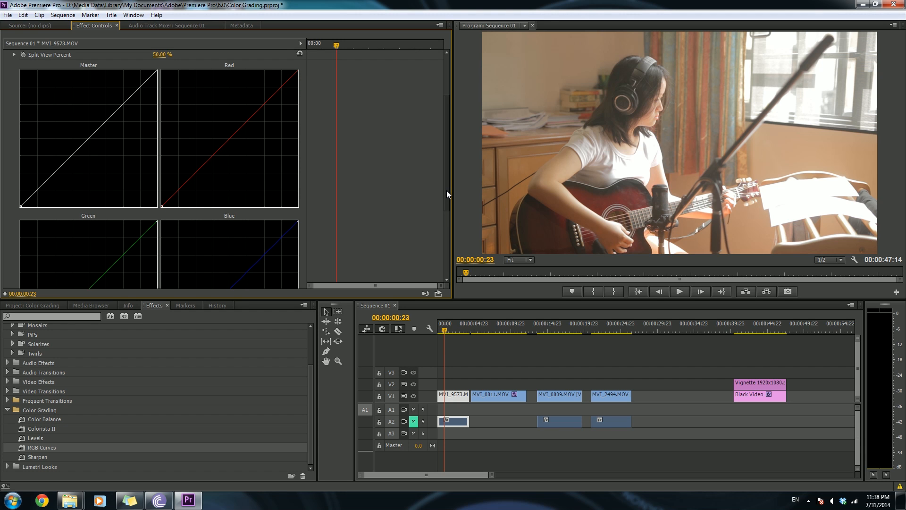
mouse_move(447, 190)
mouse_down()
mouse_move(447, 178)
mouse_move(446, 186)
mouse_up()
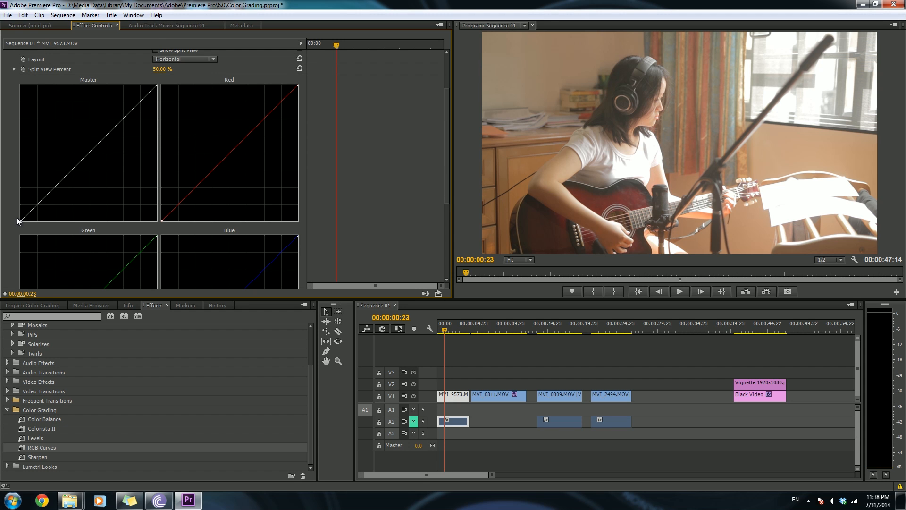
drag(20, 221, 49, 225)
drag(158, 85, 150, 85)
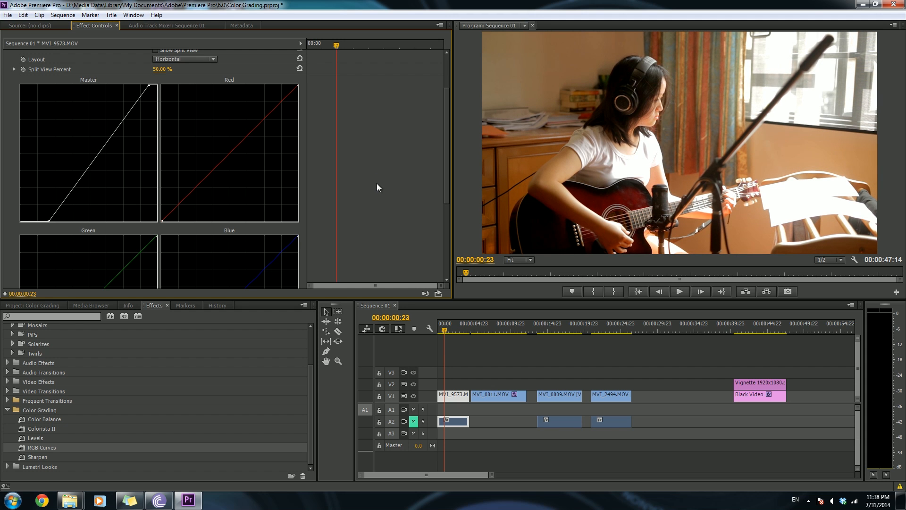
- Move the Red curve's black point to the right to reduce red in the shadows
drag(447, 179, 447, 178)
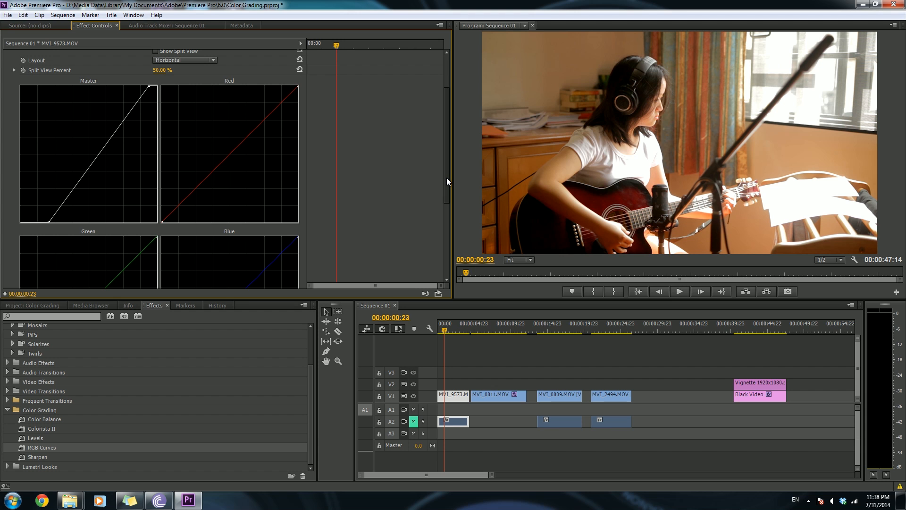
mouse_move(446, 186)
mouse_down()
mouse_move(445, 204)
mouse_move(449, 171)
mouse_up()
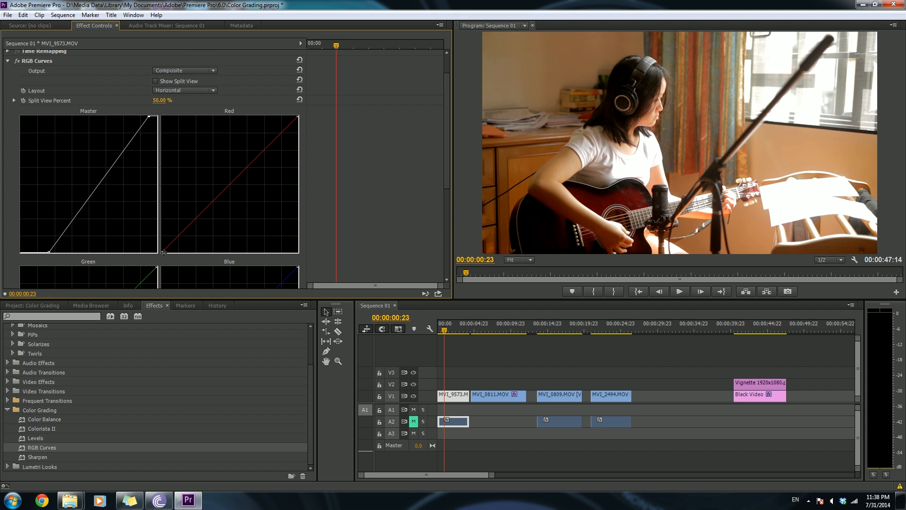
scroll(445, 198, down, 1)
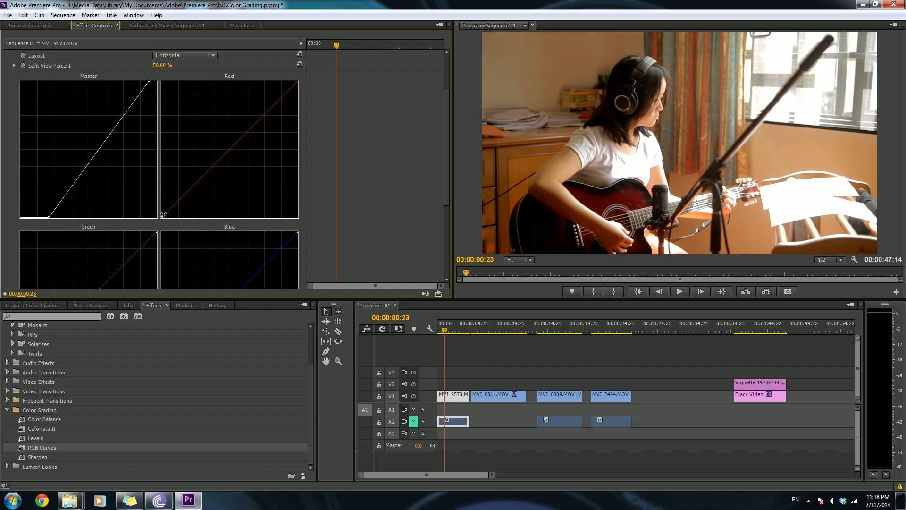
drag(162, 218, 179, 219)
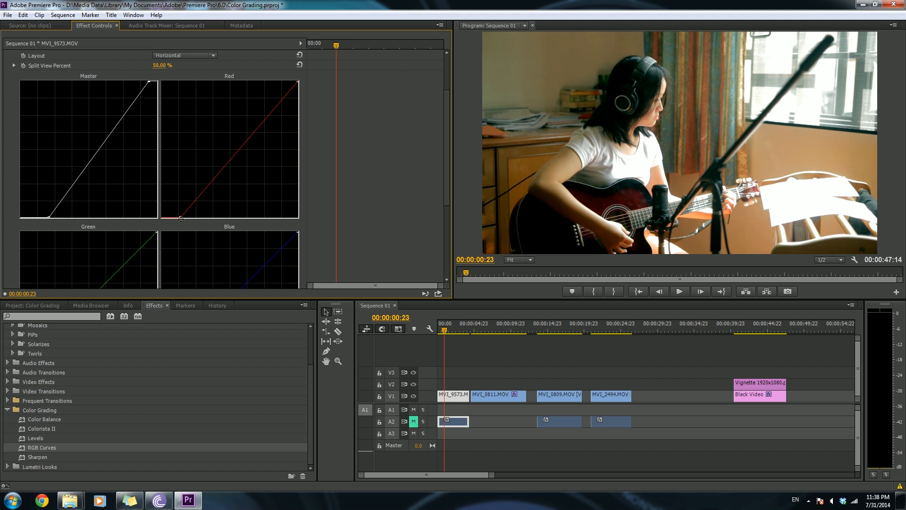
drag(181, 218, 185, 221)
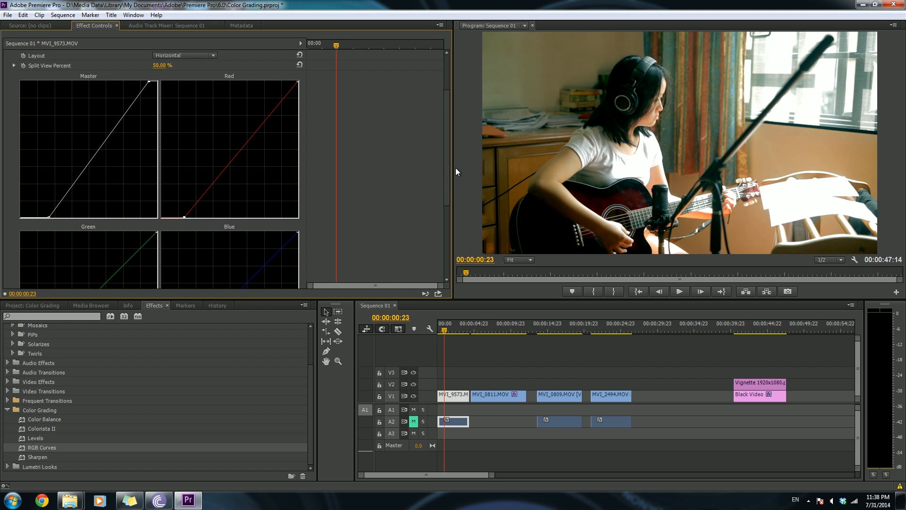
- Nudge the Green curve's black point right and raise the Blue curve's black point to tint shadows blue
drag(443, 185, 445, 236)
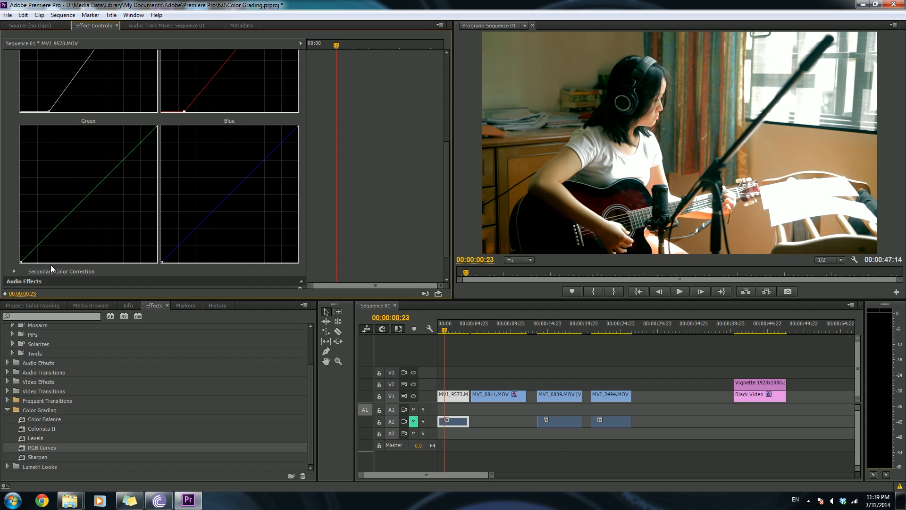
drag(22, 261, 27, 261)
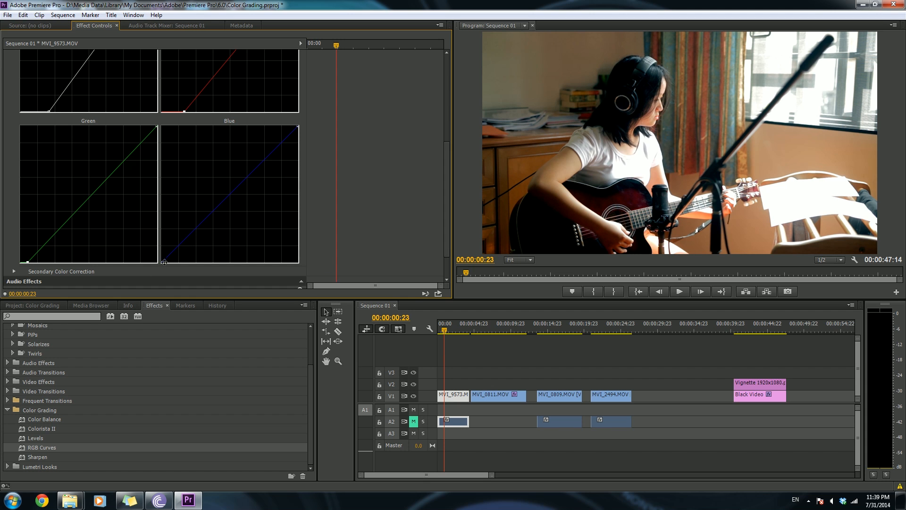
drag(162, 262, 159, 250)
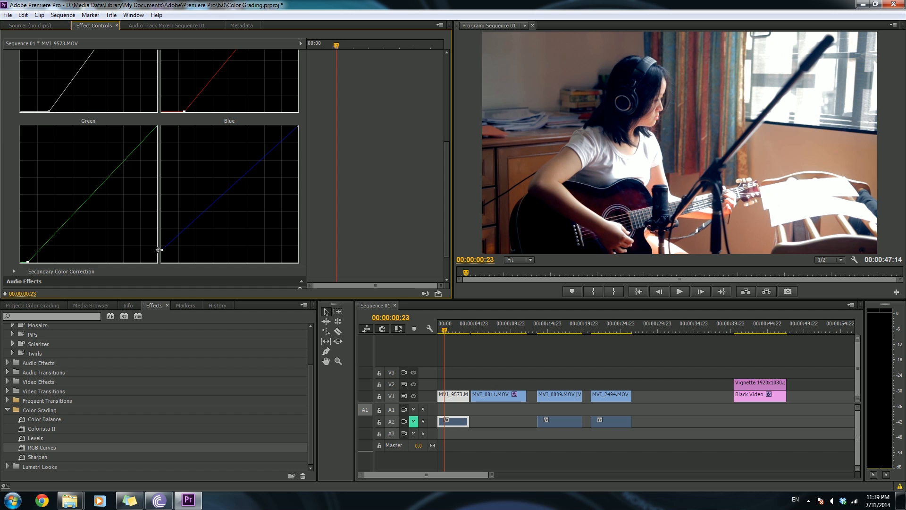
- Lower the Blue curve's white point and move the Red curve's white point left to warm the highlights
drag(447, 223, 448, 180)
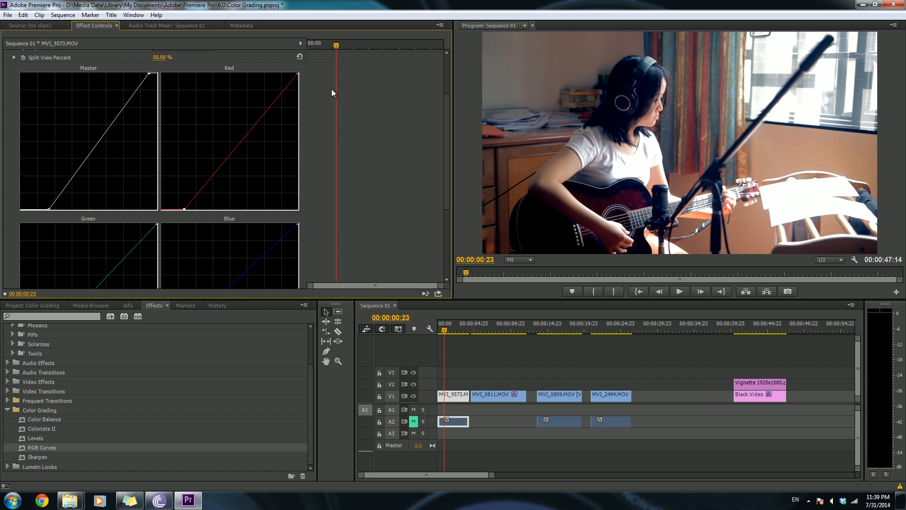
mouse_move(297, 224)
mouse_down()
mouse_move(282, 222)
mouse_move(304, 230)
mouse_up()
scroll(445, 184, up, 3)
drag(298, 127, 292, 125)
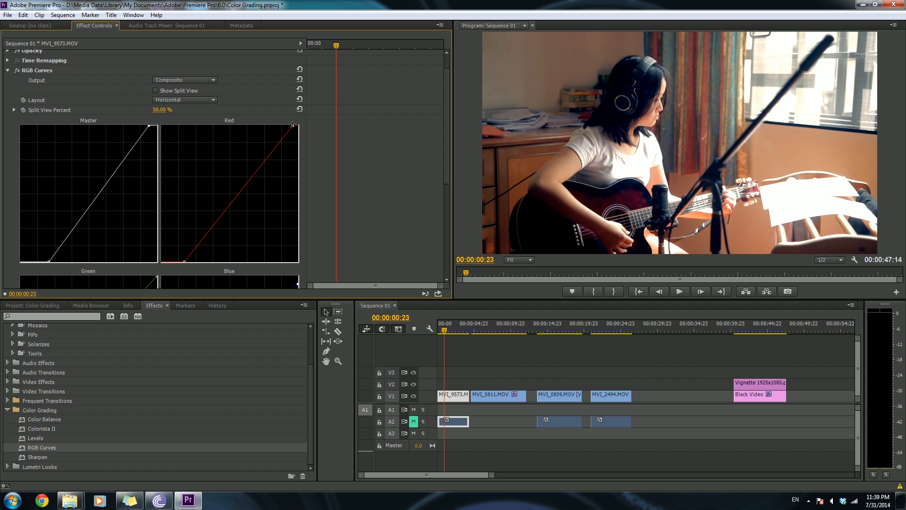
- Turn on Show Split View at 100% to compare the grade, switch it off, and scrub the playhead to about 00:00:02:21
mouse_move(446, 182)
mouse_down()
mouse_move(447, 230)
mouse_move(454, 178)
mouse_up()
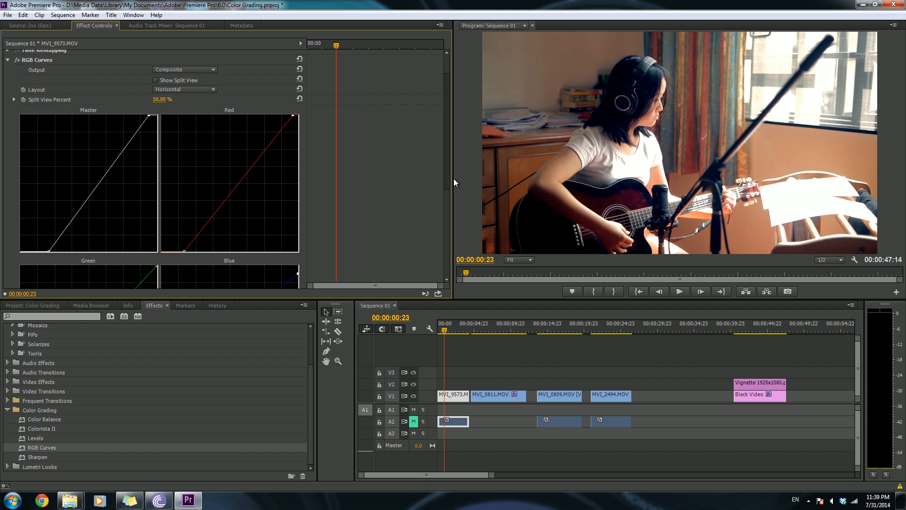
drag(454, 178, 444, 144)
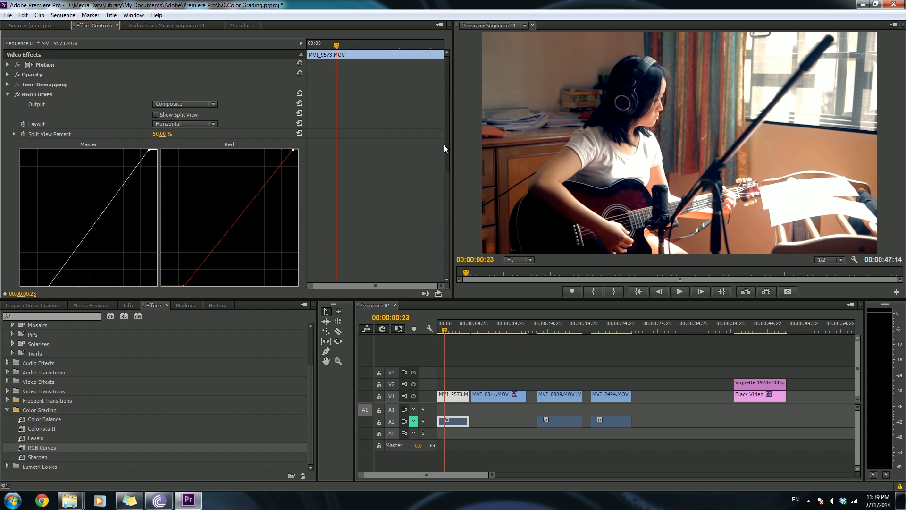
click(156, 115)
drag(161, 134, 184, 134)
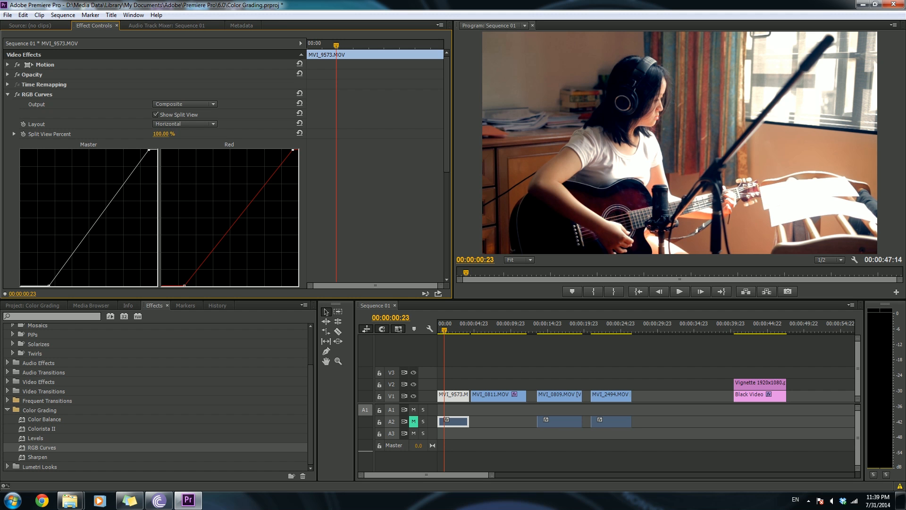
drag(184, 134, 140, 111)
drag(466, 328, 461, 329)
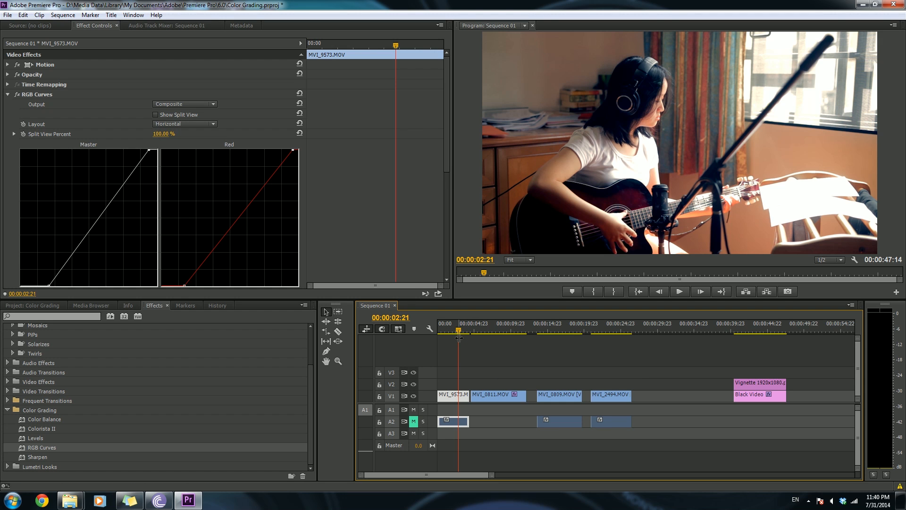
- Move the playhead to about 00:00:07:14 and select the MVI_0811.MOV clip, collapsing its existing RGB Curves effect
drag(460, 334, 490, 332)
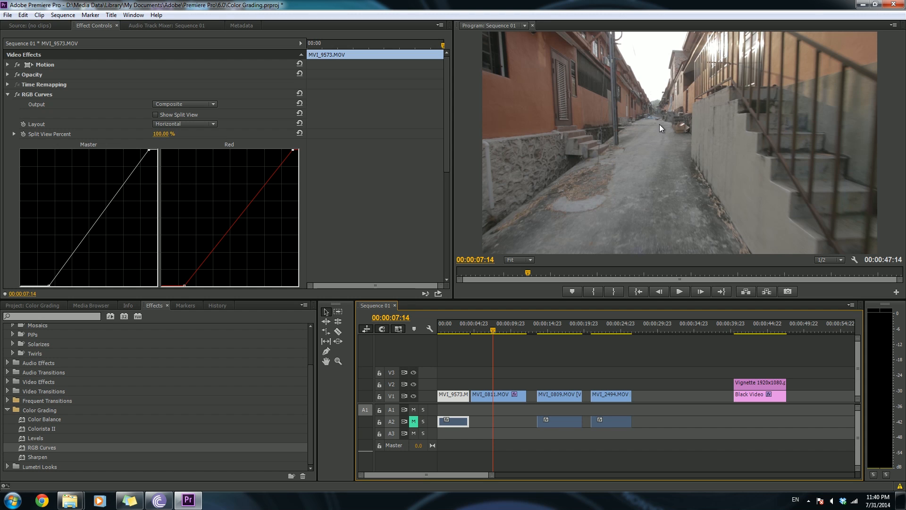
click(488, 399)
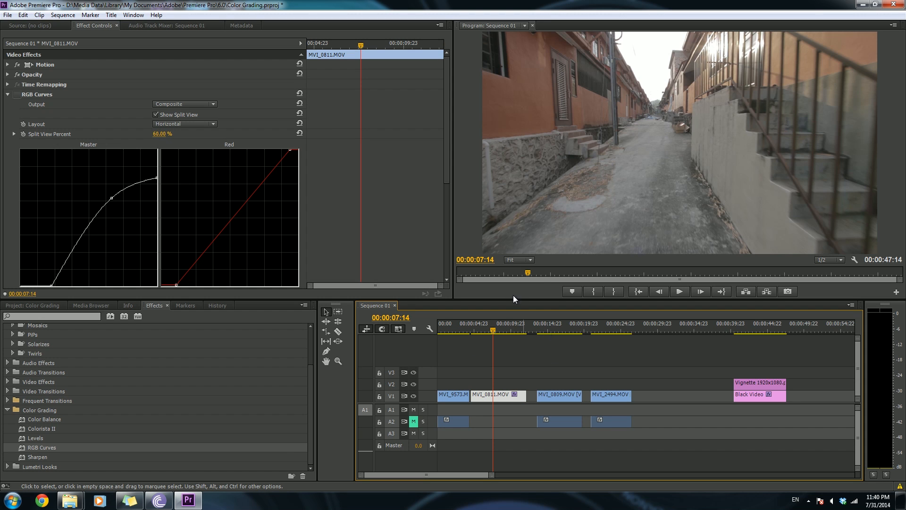
click(8, 95)
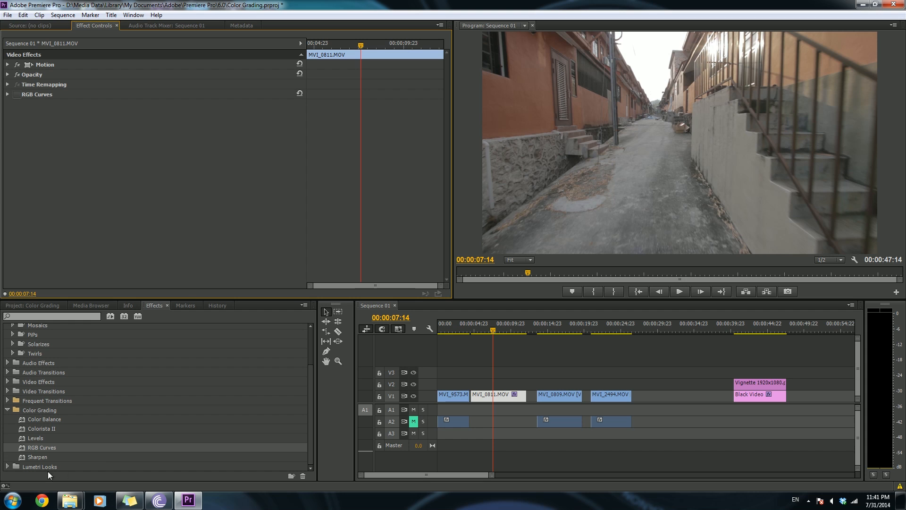
- Apply a new RGB Curves effect to the MVI_0811.MOV clip
drag(39, 448, 476, 391)
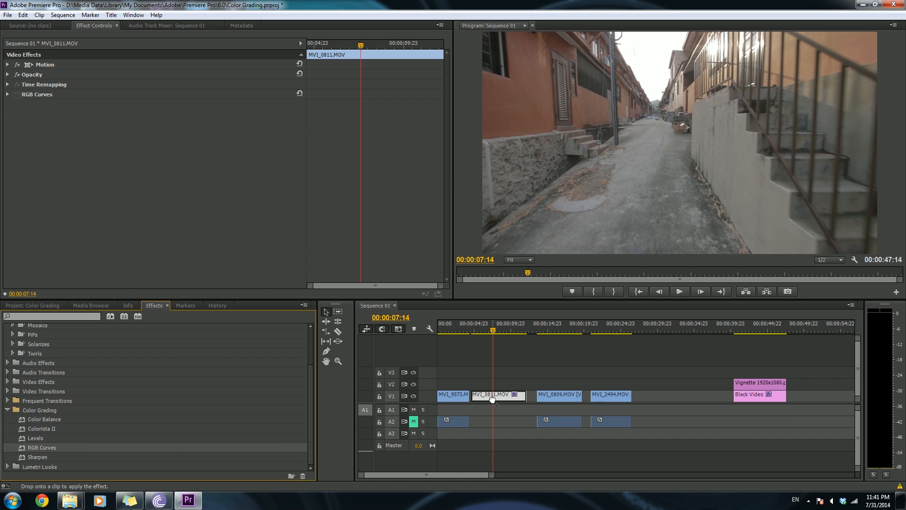
drag(446, 151, 448, 191)
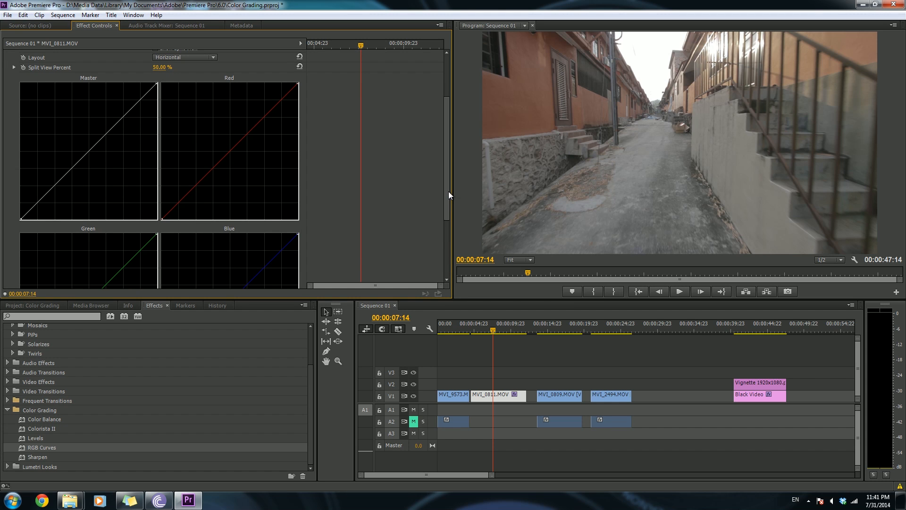
mouse_move(449, 191)
mouse_down()
mouse_move(443, 256)
mouse_move(443, 186)
mouse_move(440, 203)
mouse_up()
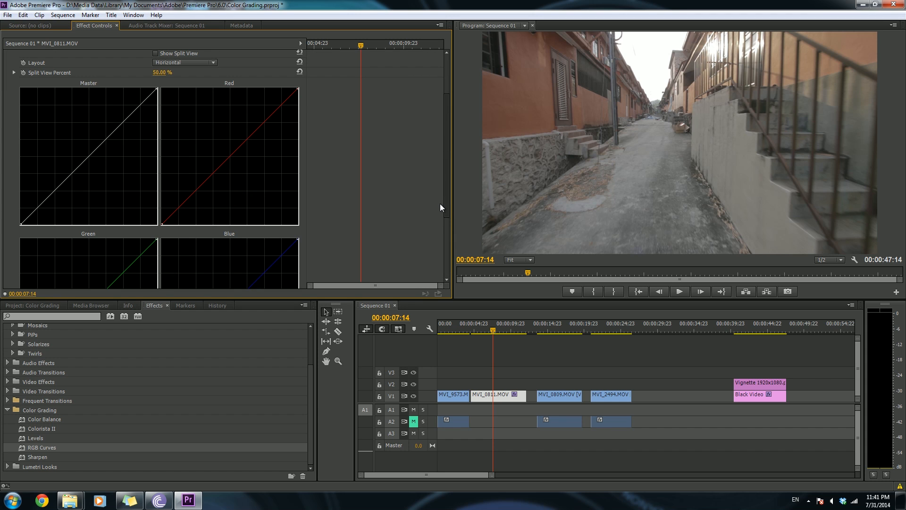
drag(440, 203, 439, 152)
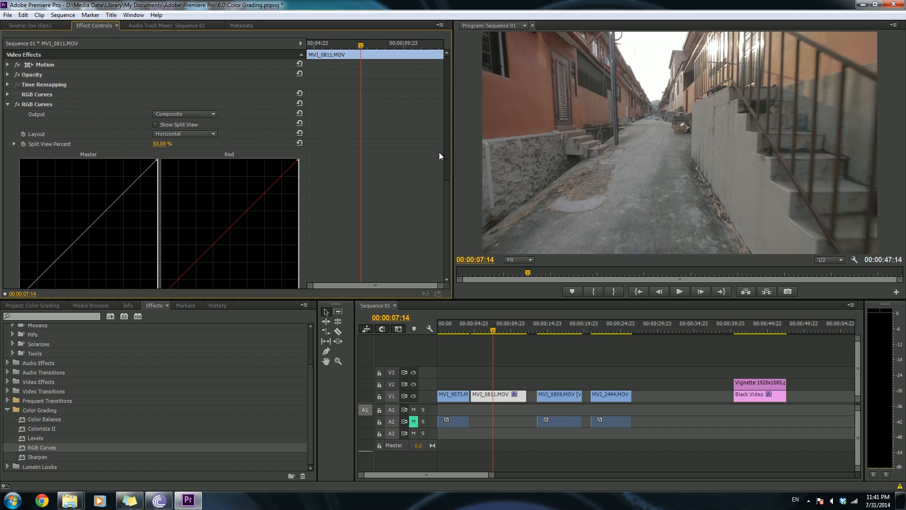
click(7, 104)
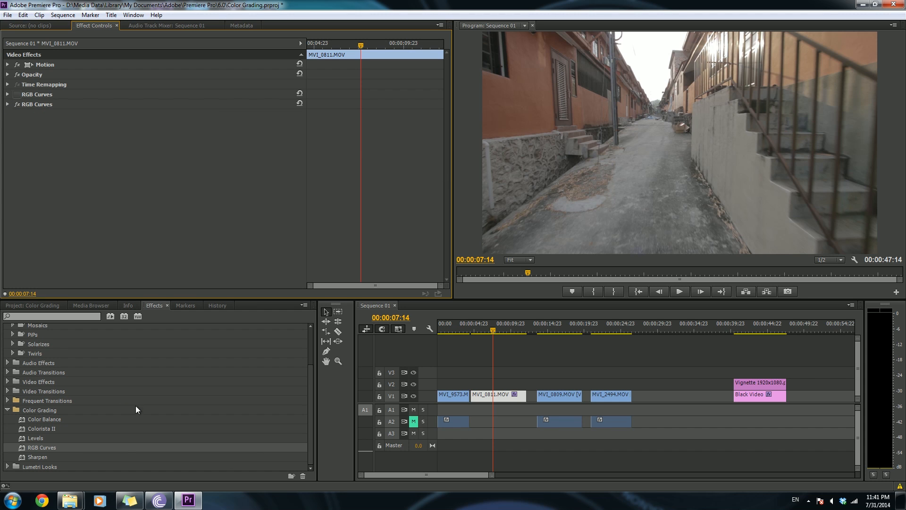
- Search the effects for hls, apply Color Balance (HLS) to MVI_0811.MOV and lower its Saturation
click(60, 306)
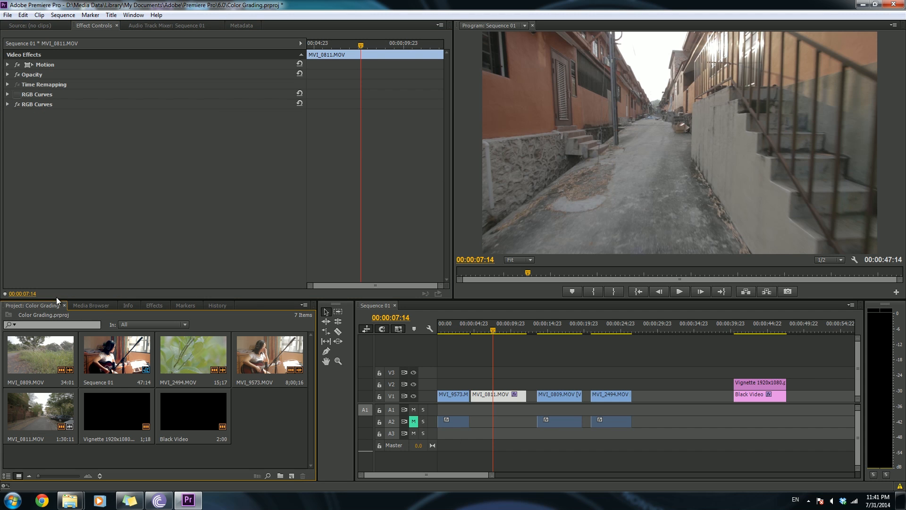
click(89, 305)
click(152, 305)
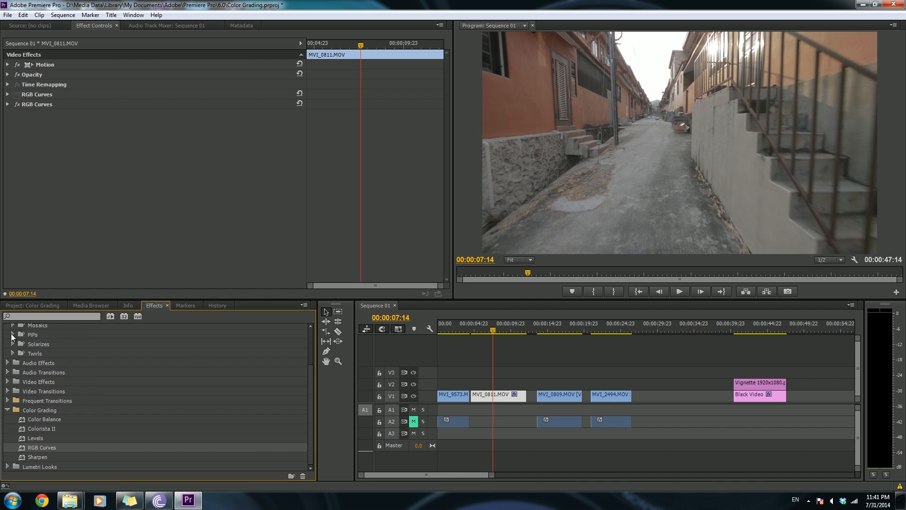
click(40, 317)
text(hls)
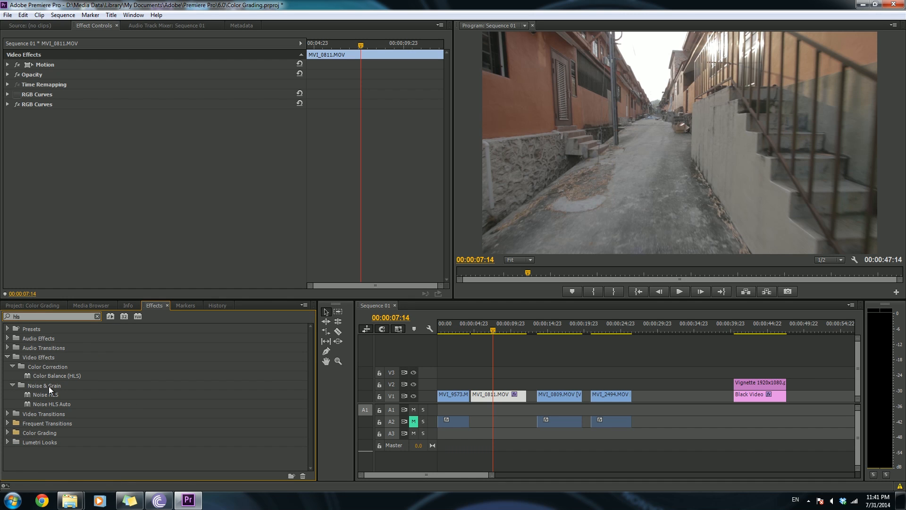
drag(50, 377, 490, 395)
drag(54, 103, 54, 105)
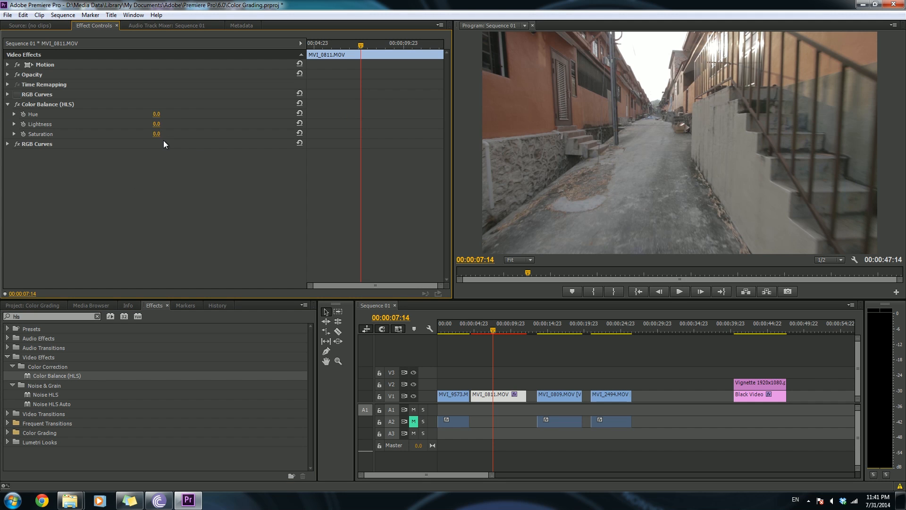
drag(156, 134, 137, 134)
click(8, 104)
- Shape the new RGB Curves' Master curve into an S-curve, crushing the blacks and lifting the midtones for contrast
click(8, 114)
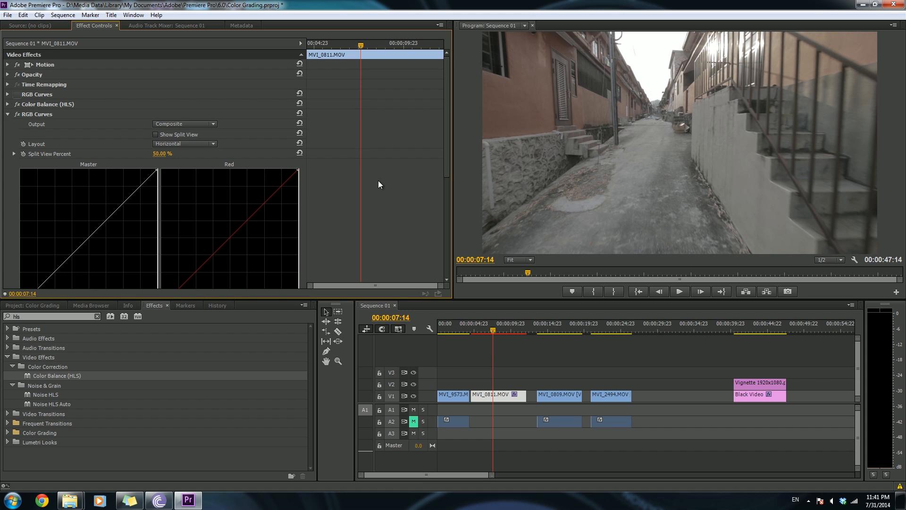
drag(446, 168, 443, 197)
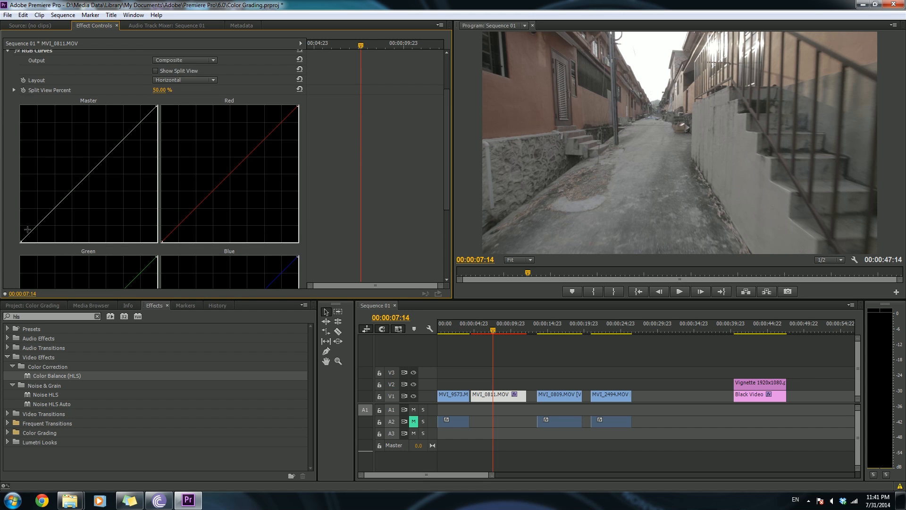
drag(21, 241, 59, 226)
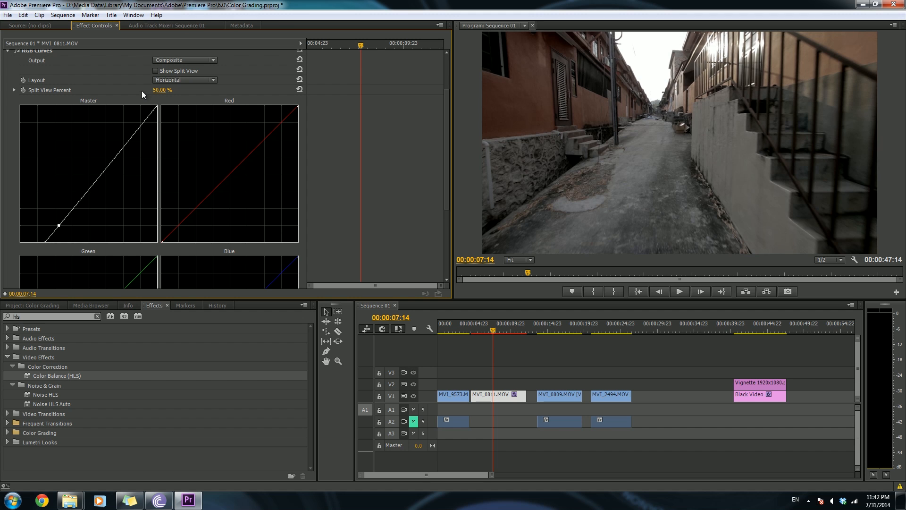
drag(157, 104, 162, 103)
mouse_move(59, 226)
mouse_down()
mouse_move(77, 210)
mouse_move(61, 228)
mouse_up()
click(105, 179)
drag(105, 180, 91, 177)
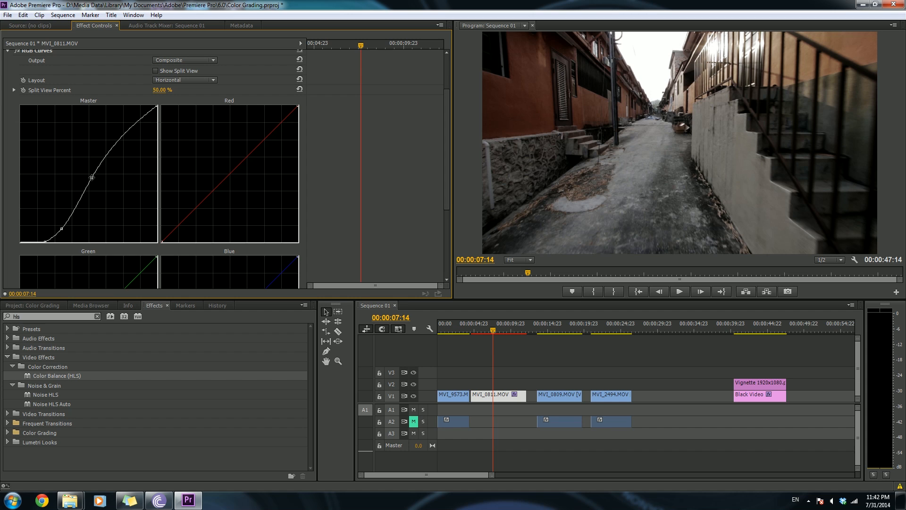
- Move the Red curve's black point right and raise the Green curve's black point slightly to tint the shadows
mouse_move(448, 165)
mouse_down()
mouse_move(449, 214)
mouse_move(452, 180)
mouse_up()
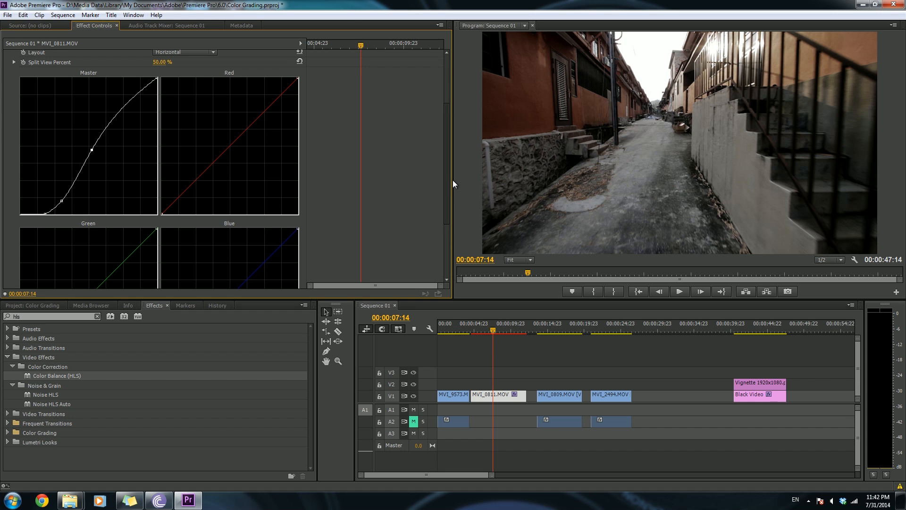
drag(162, 214, 176, 214)
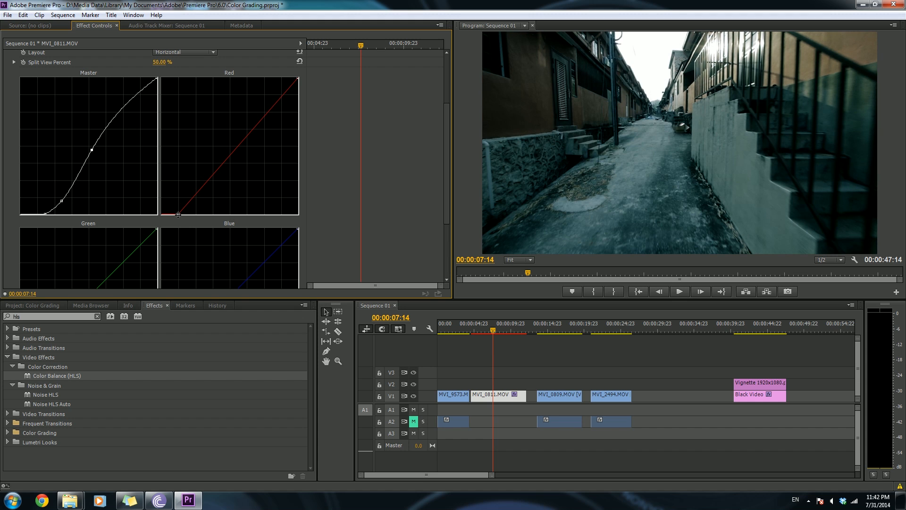
drag(446, 184, 444, 237)
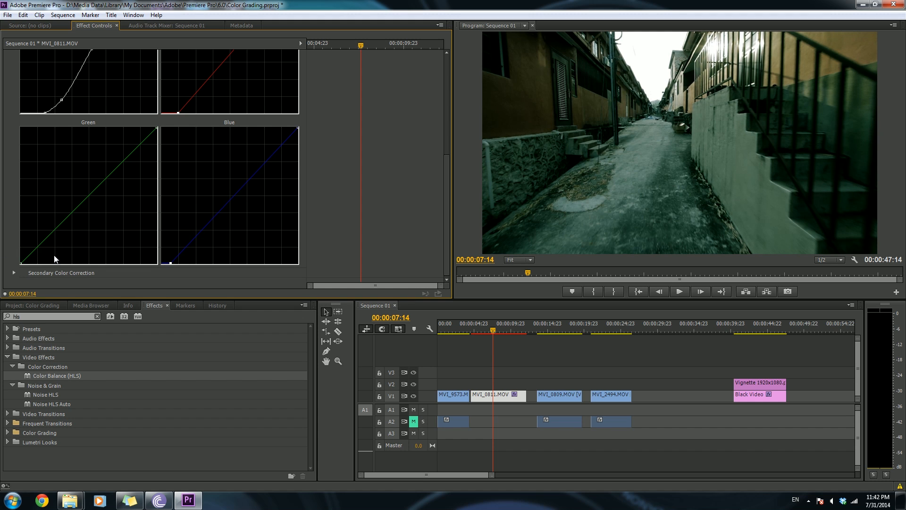
drag(21, 263, 21, 261)
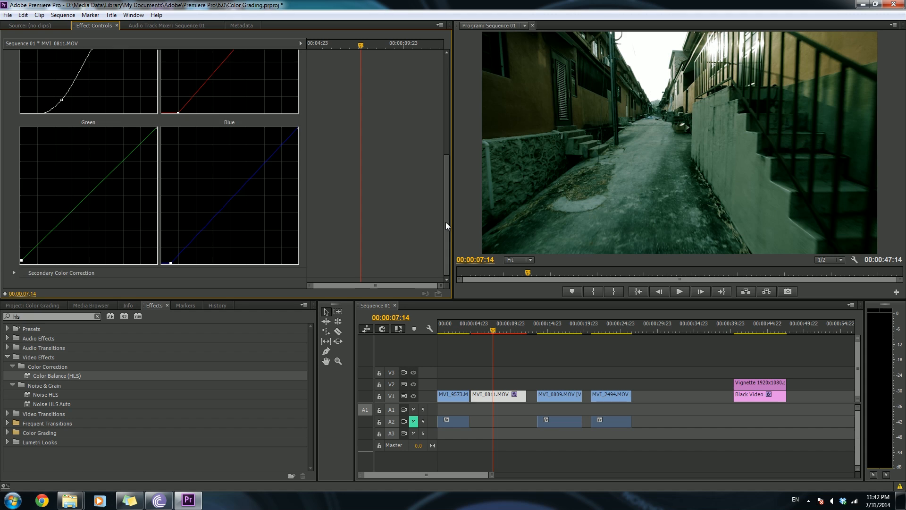
- Move the Red curve's white point left and lower the Blue and Green white points to warm the highlights
drag(446, 222, 446, 140)
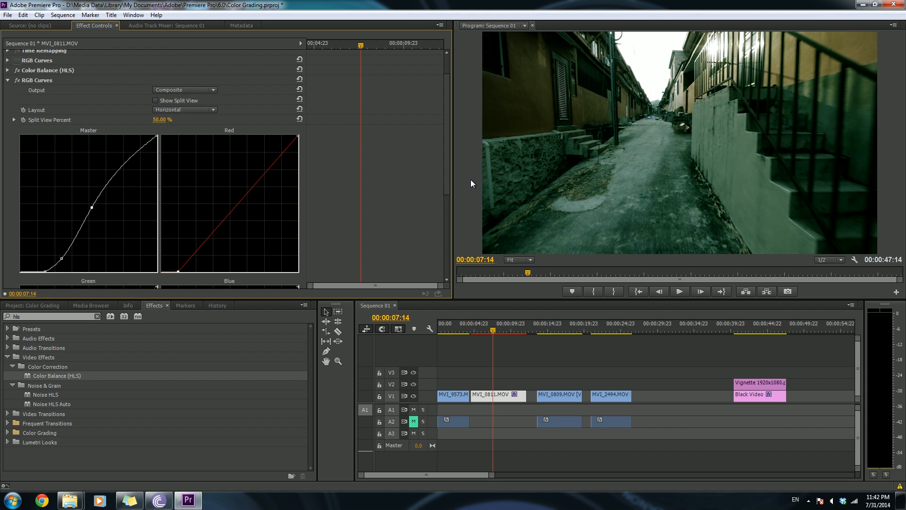
drag(446, 181, 446, 197)
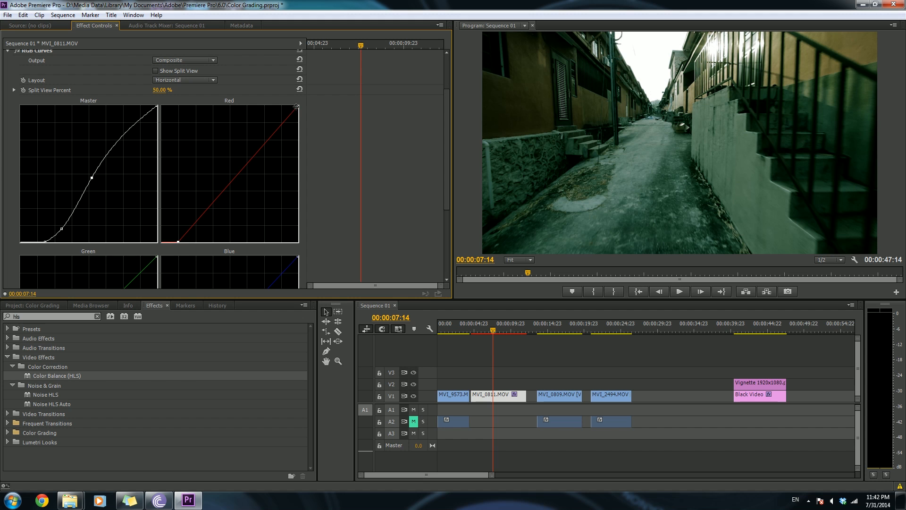
drag(295, 105, 279, 99)
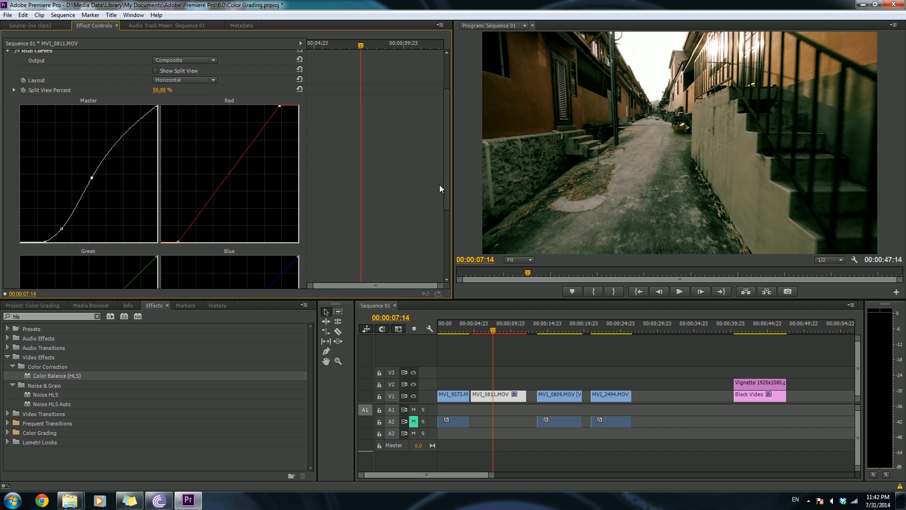
scroll(445, 209, down, 3)
drag(297, 206, 298, 208)
drag(157, 209, 158, 214)
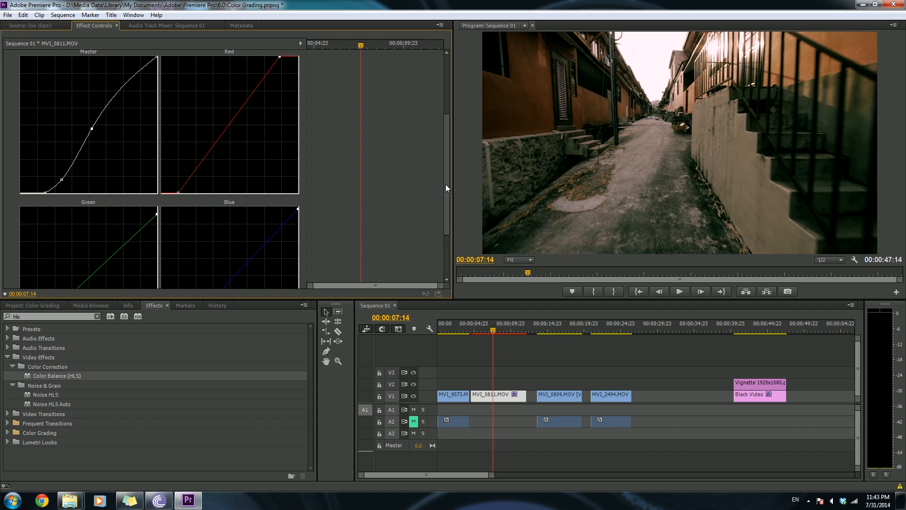
- Fine-tune the Blue, Red and Green curves' black points to balance the shadow tint, then collapse RGB Curves
drag(446, 177, 440, 233)
drag(171, 262, 174, 262)
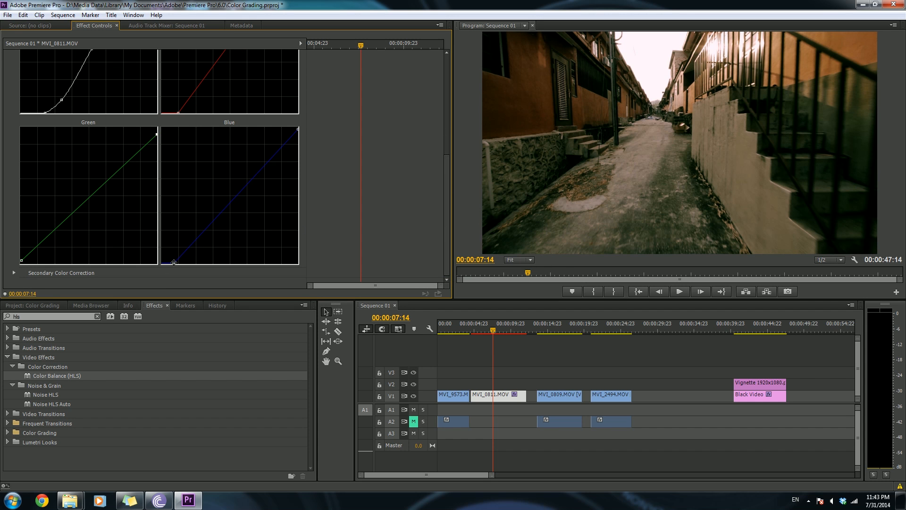
drag(178, 113, 182, 112)
drag(23, 259, 19, 258)
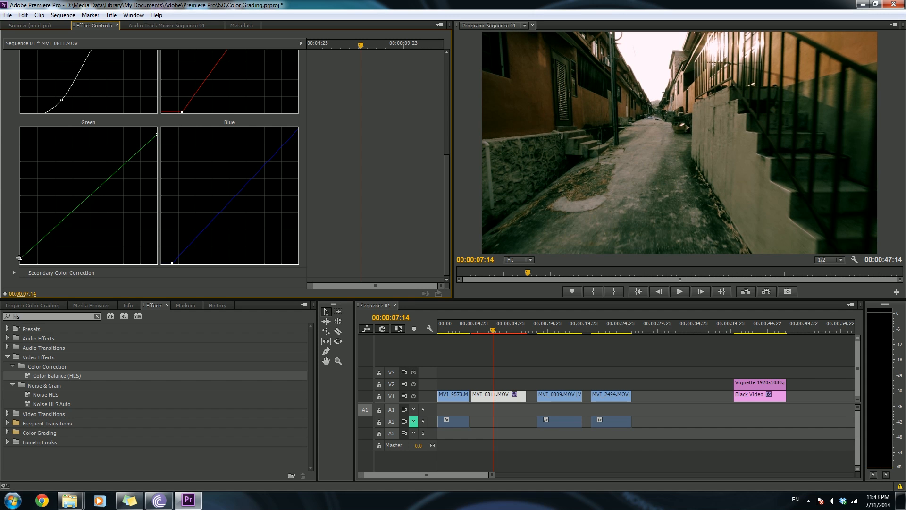
drag(443, 217, 446, 129)
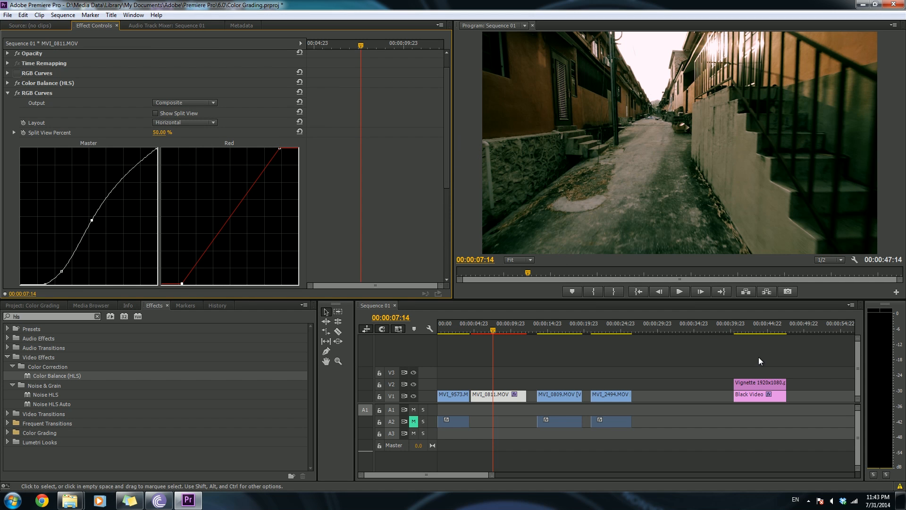
click(8, 93)
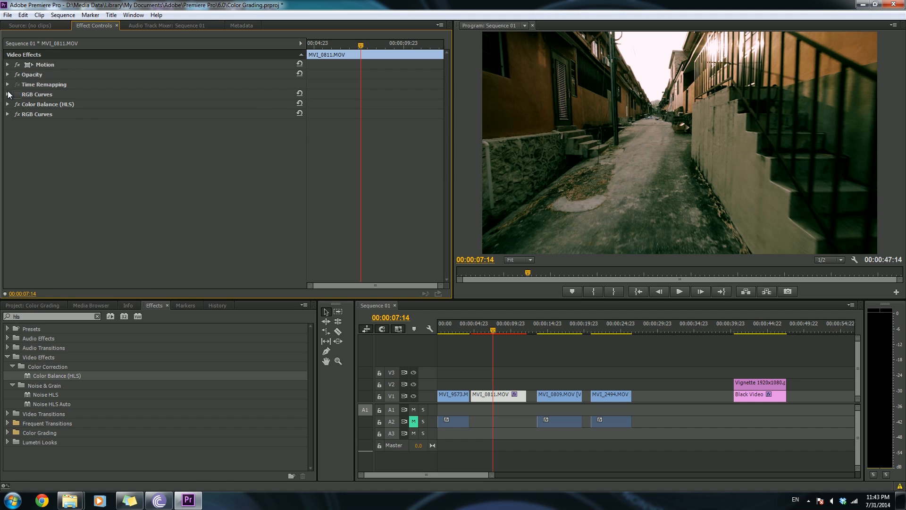
- Apply the Colorista II Vignette preset to MVI_0811.MOV and switch the effect off
click(97, 317)
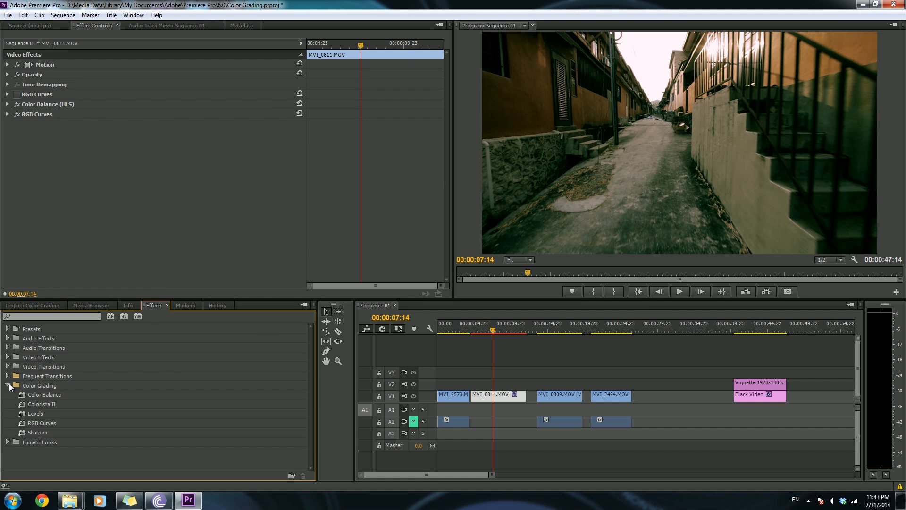
click(8, 329)
drag(61, 337, 495, 396)
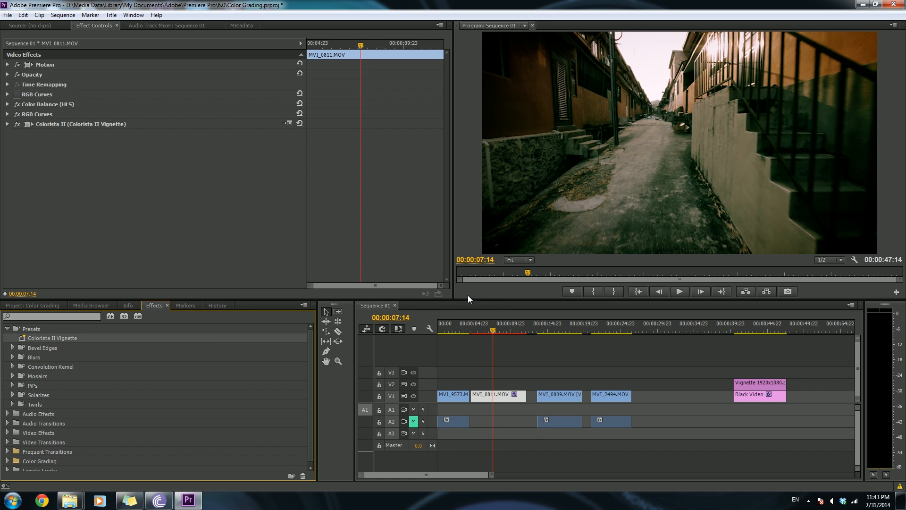
click(98, 123)
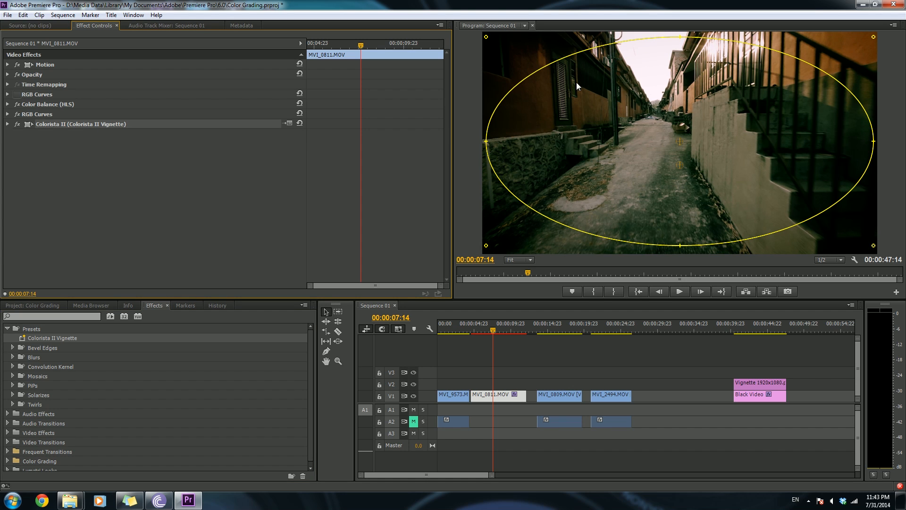
click(230, 234)
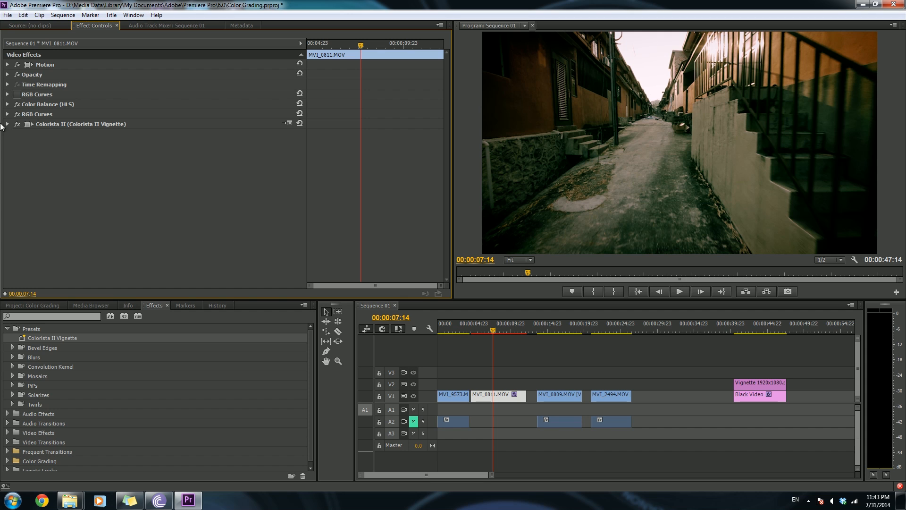
click(17, 124)
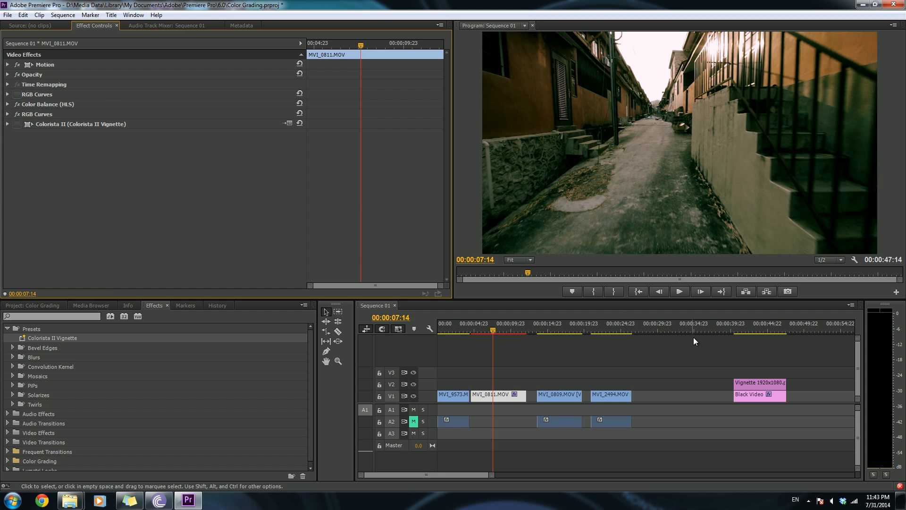
- Move the Vignette 1920x1080.png clip onto V2 above MVI_0811.MOV, starting around 00:00:04:14
click(747, 330)
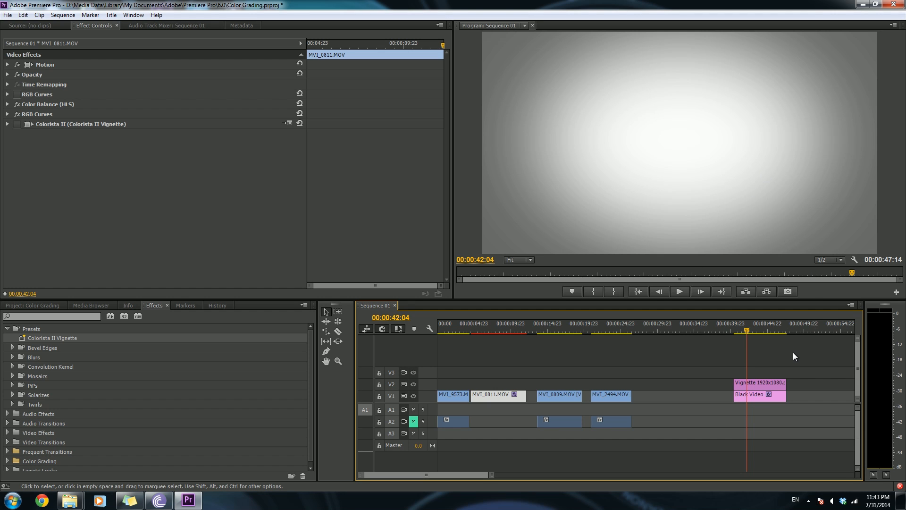
drag(768, 383, 500, 387)
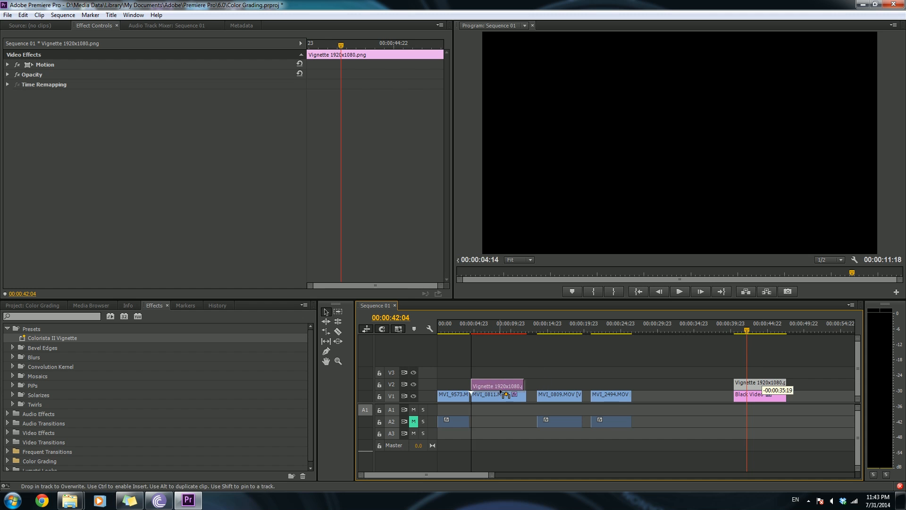
- Move the Vignette 1920x1080.png clip off MVI_0811.MOV to V2 above the Black Video clip at the sequence end
click(491, 324)
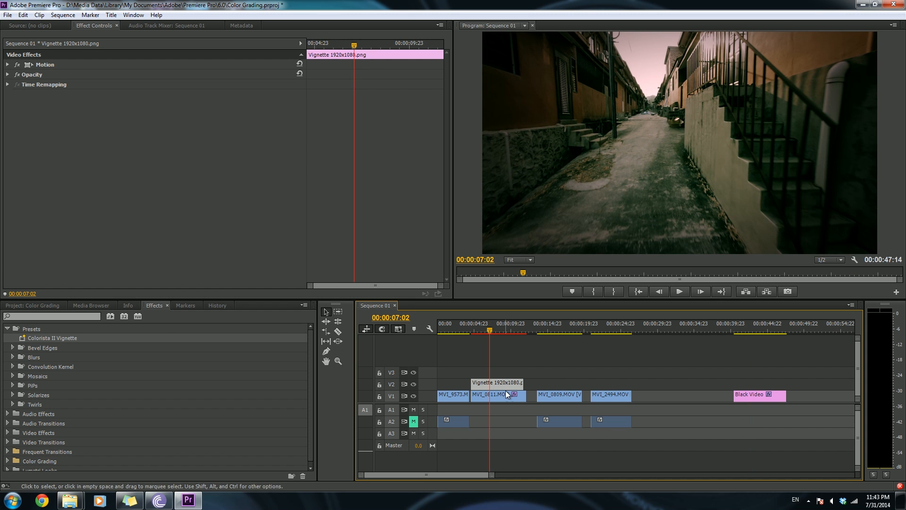
click(7, 75)
mouse_move(158, 84)
mouse_down()
mouse_move(140, 84)
mouse_move(164, 84)
mouse_up()
click(41, 73)
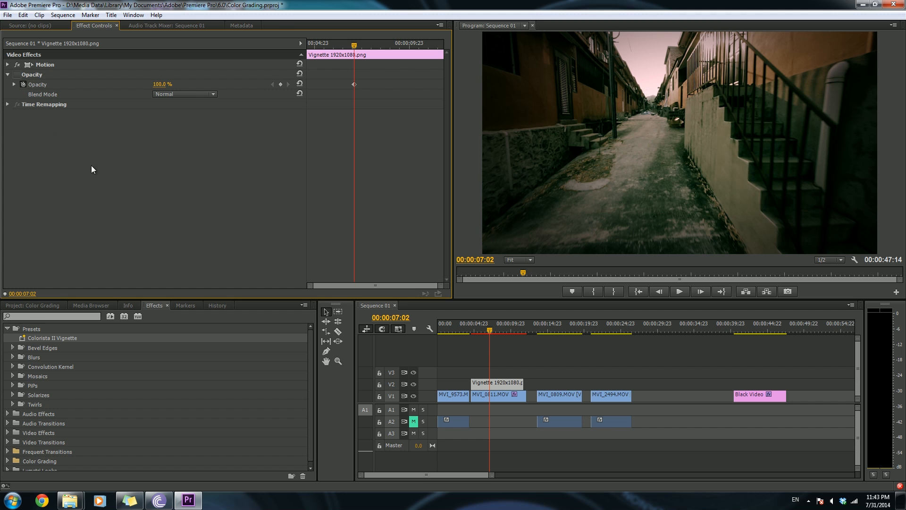
drag(511, 383, 775, 383)
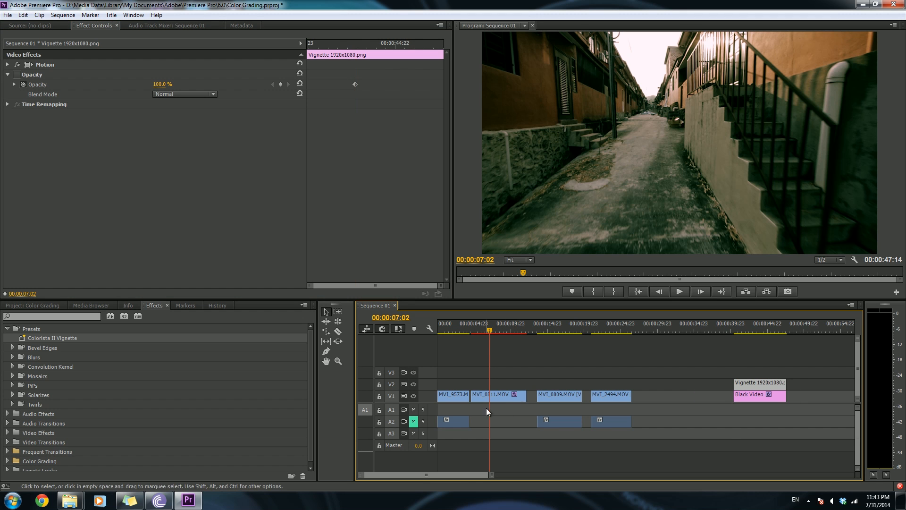
- Apply the Colorista II Vignette preset to MVI_0811.MOV again and delete the duplicate Colorista II effect
drag(46, 338, 496, 397)
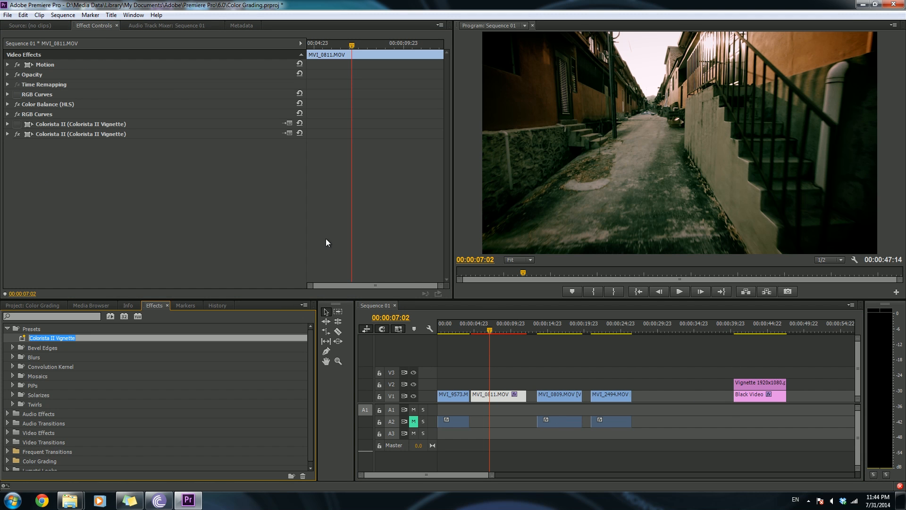
click(96, 123)
key(Delete)
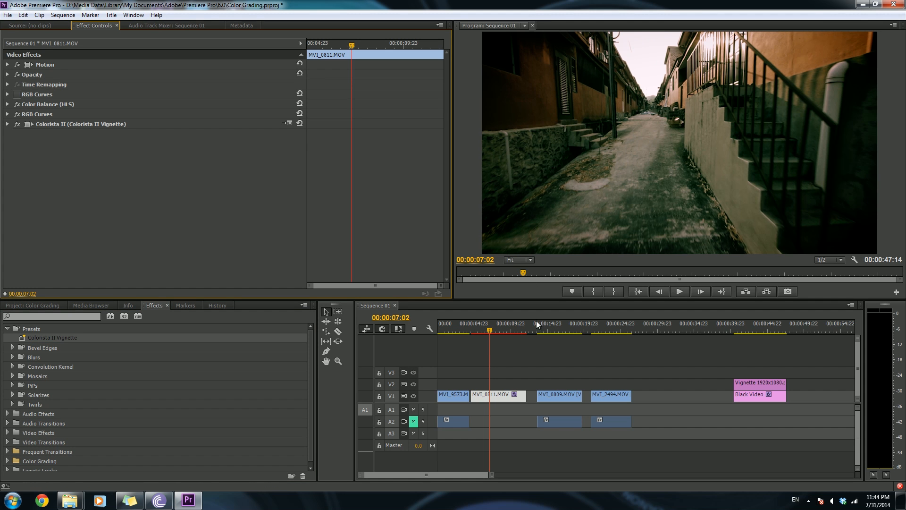
- Play back and scrub through MVI_0811.MOV to review its grade
click(482, 328)
key(space)
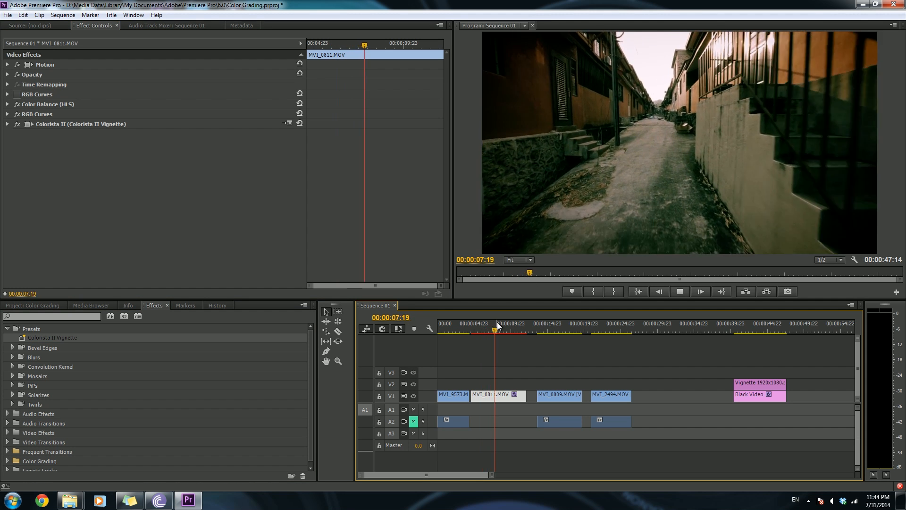
mouse_move(500, 326)
mouse_down()
mouse_move(488, 325)
mouse_move(506, 326)
mouse_move(497, 326)
mouse_up()
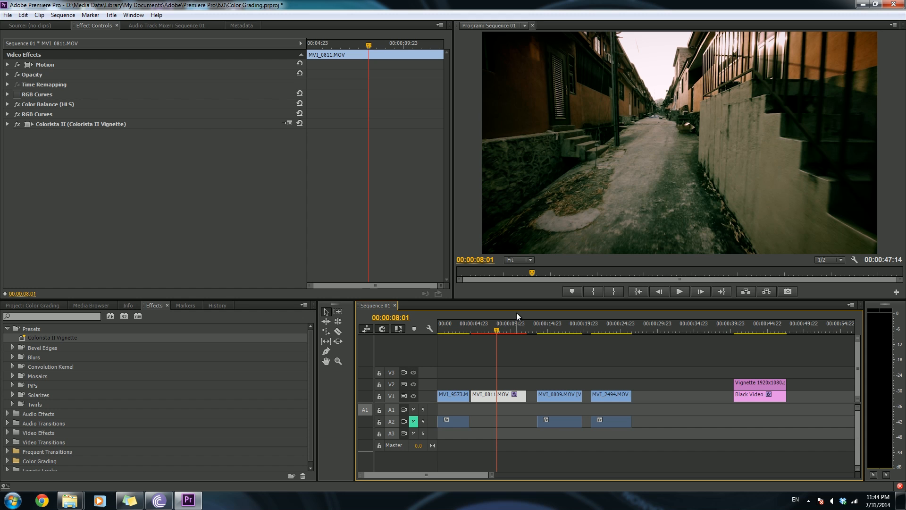
mouse_move(498, 331)
mouse_down()
mouse_move(487, 329)
mouse_move(495, 329)
mouse_up()
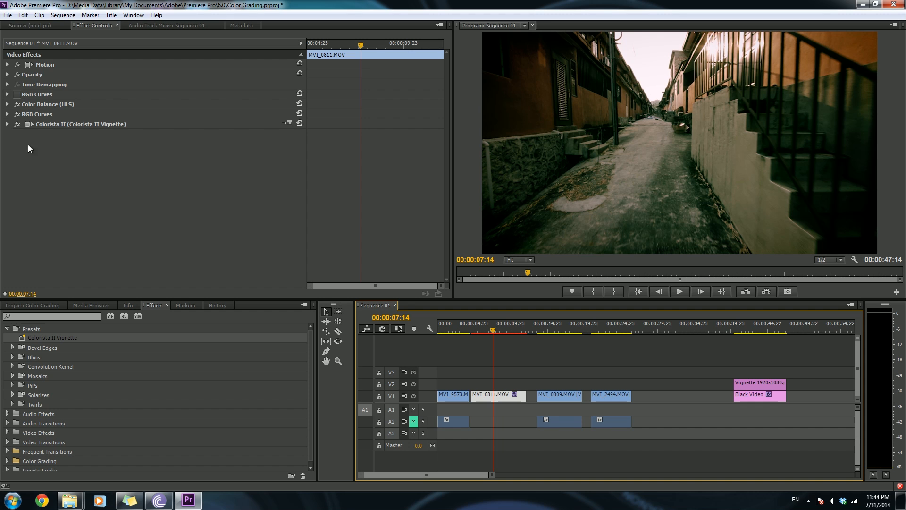
- Expand the second RGB Curves effect on MVI_0811.MOV and turn on Show Split View to compare before and after
click(9, 116)
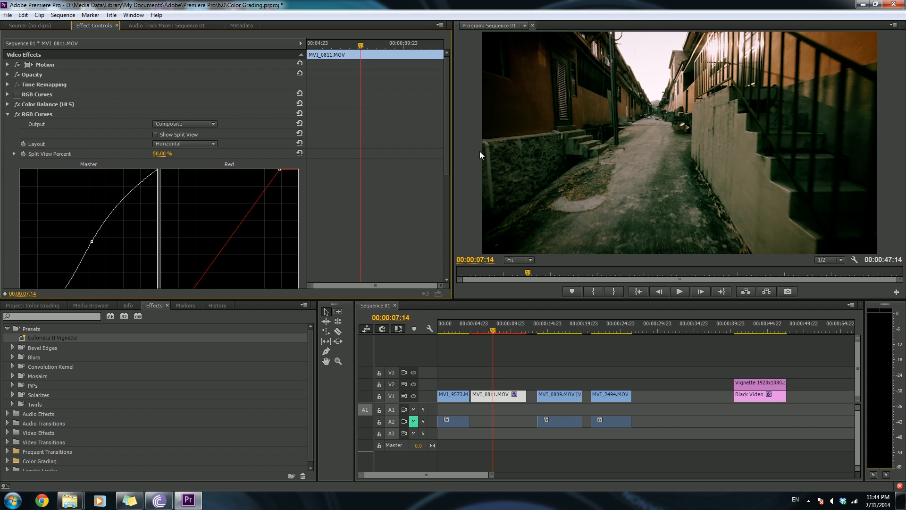
drag(446, 149, 447, 199)
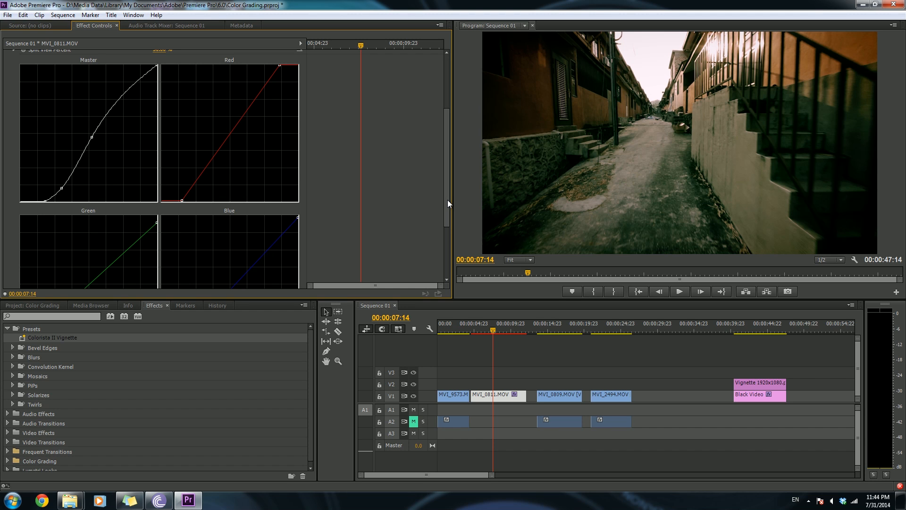
drag(447, 200, 449, 146)
click(156, 135)
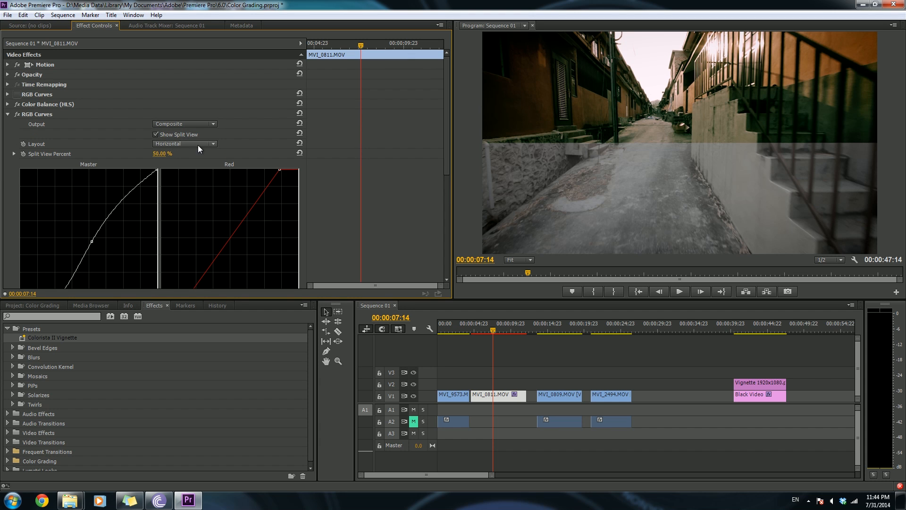
drag(161, 154, 2, 117)
- Toggle the Colorista II effect and set the RGB Curves Split View Percent to 100%
click(8, 114)
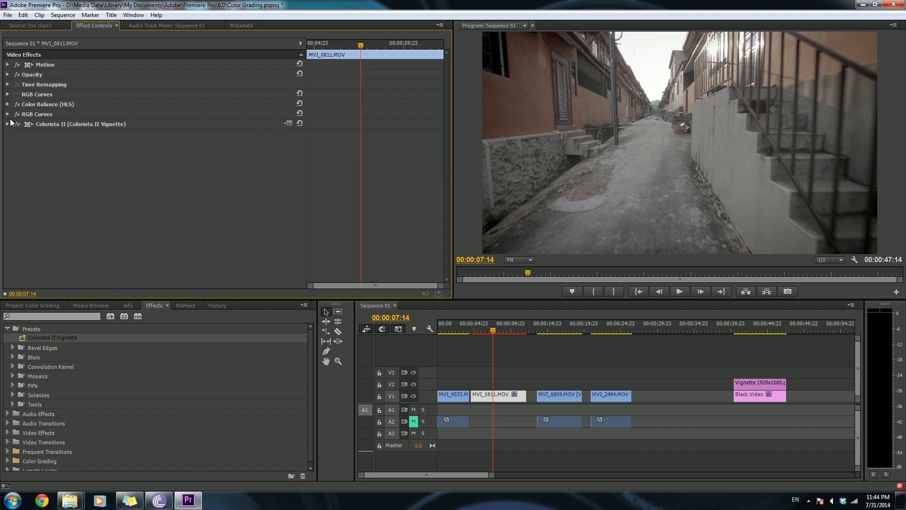
click(17, 123)
click(7, 115)
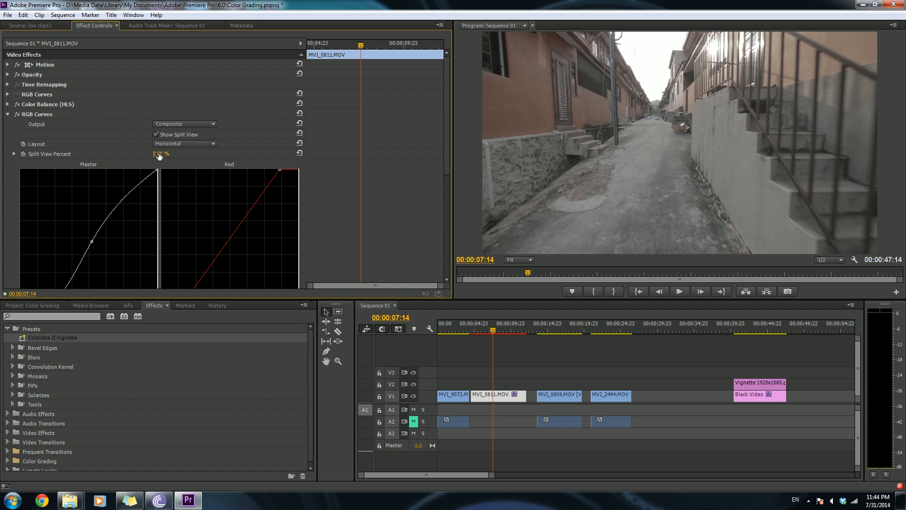
drag(158, 154, 209, 154)
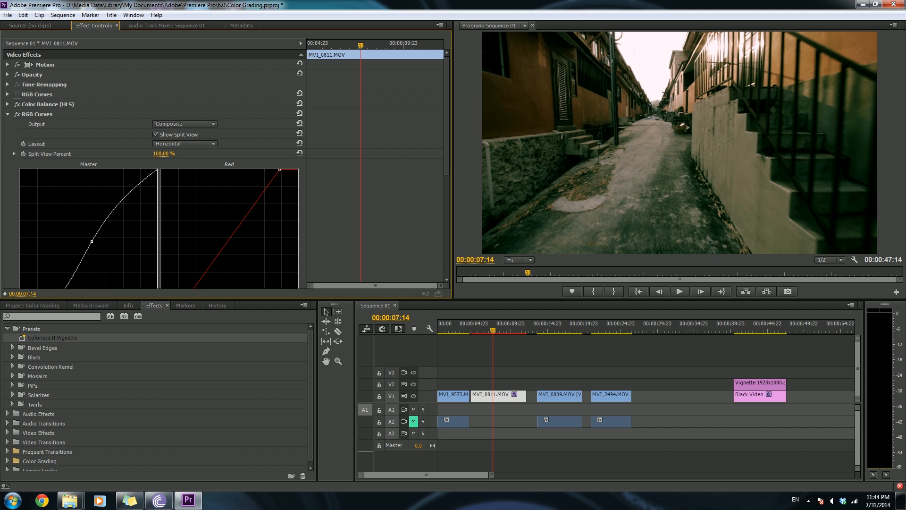
mouse_move(208, 153)
mouse_down()
mouse_move(163, 154)
mouse_move(209, 154)
mouse_up()
click(8, 114)
- Select the MVI_0809.MOV clip and apply the RGB Curves effect from the Color Grading presets
click(549, 325)
mouse_move(549, 326)
mouse_down()
mouse_move(588, 324)
mouse_move(544, 326)
mouse_move(554, 329)
mouse_up()
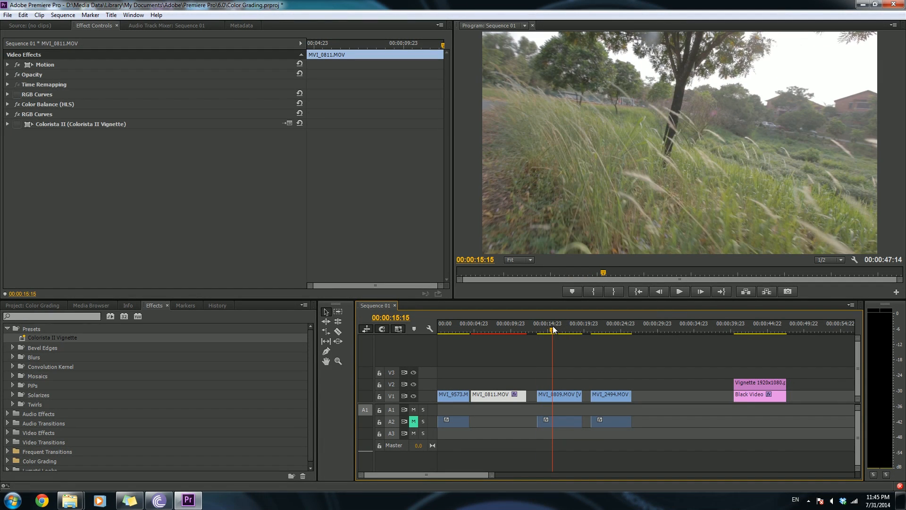
click(561, 421)
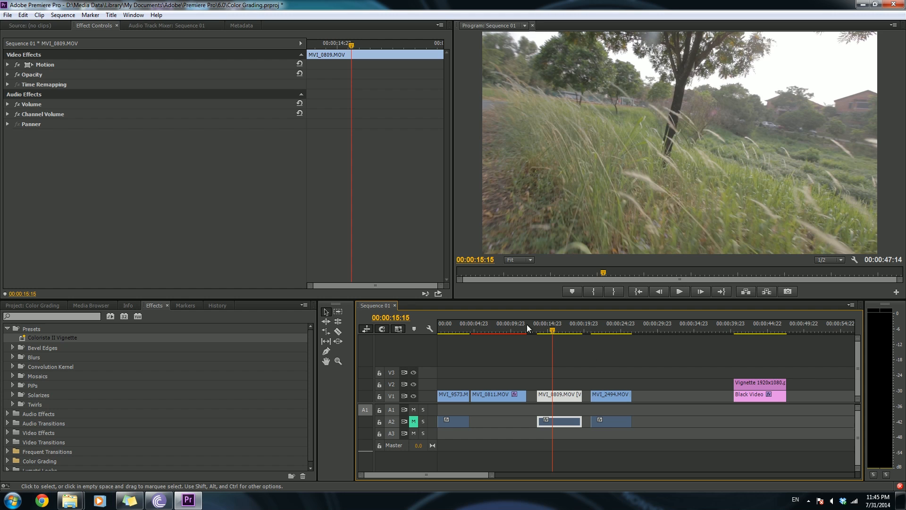
click(565, 380)
click(562, 396)
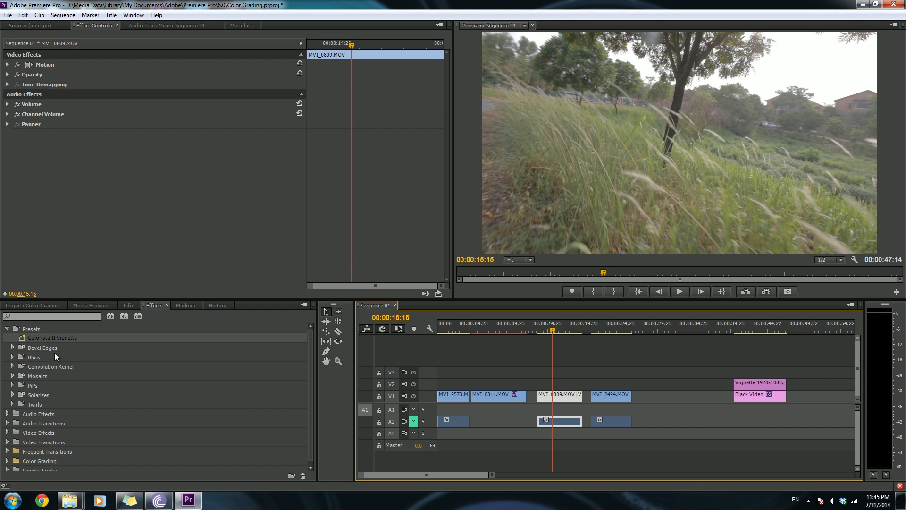
scroll(103, 387, down, 1)
click(7, 457)
drag(42, 448, 559, 395)
drag(447, 134, 448, 166)
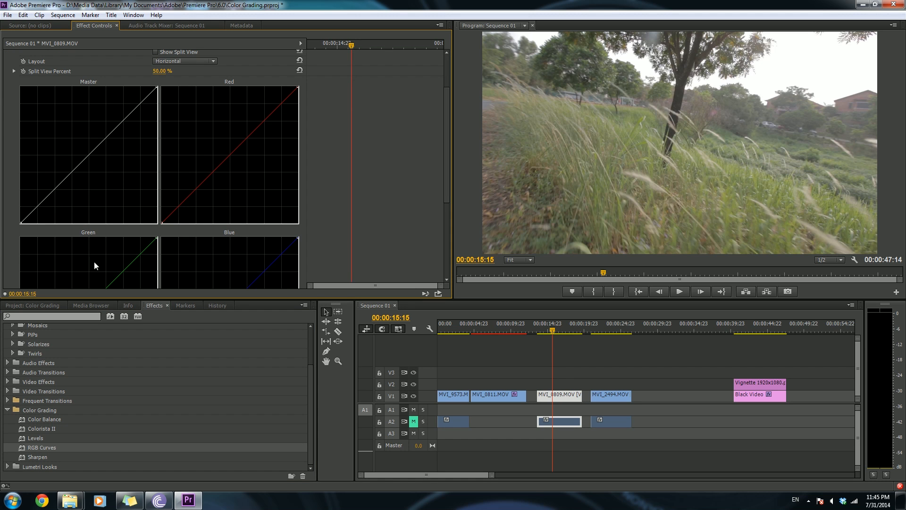
- Steepen the Master curve by moving its black point right and white point left to add contrast
drag(21, 224, 40, 232)
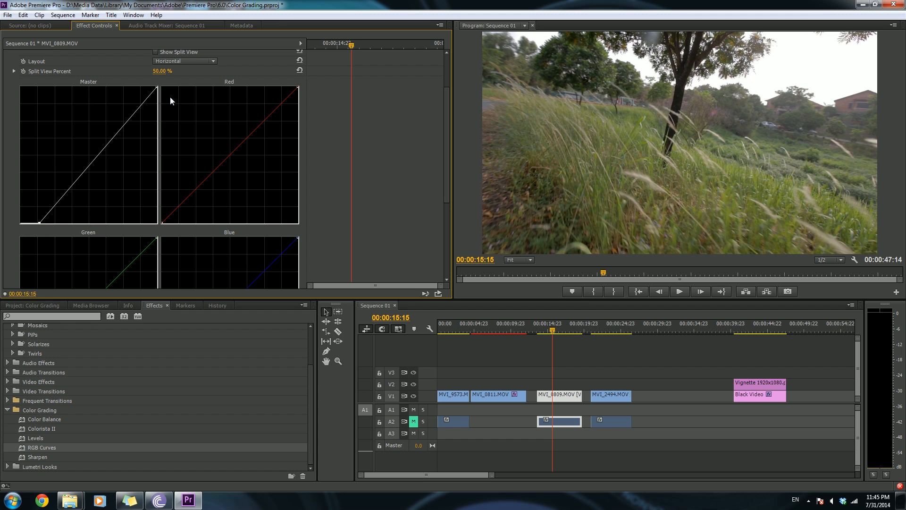
drag(156, 84, 123, 78)
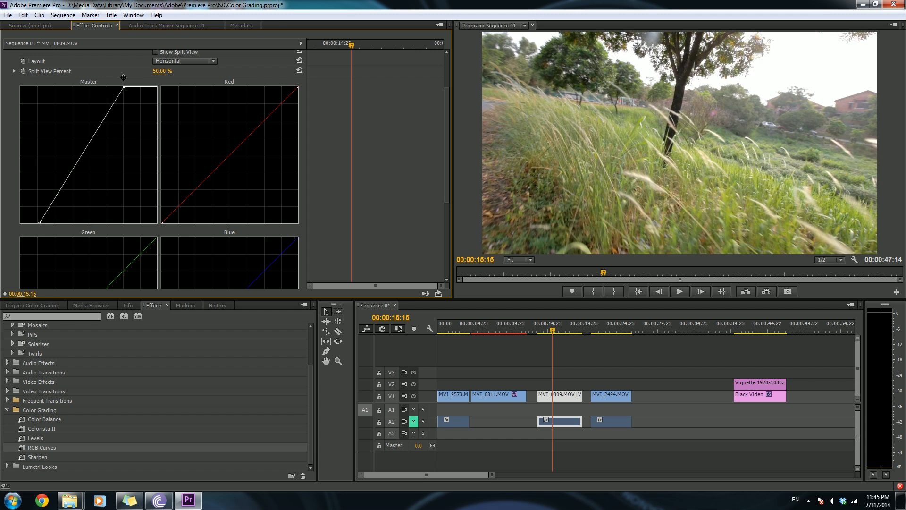
- Add midpoints to the Red, Blue and Green curves, lifting the Red midtones slightly
mouse_move(447, 151)
mouse_down()
mouse_move(446, 181)
mouse_move(444, 146)
mouse_up()
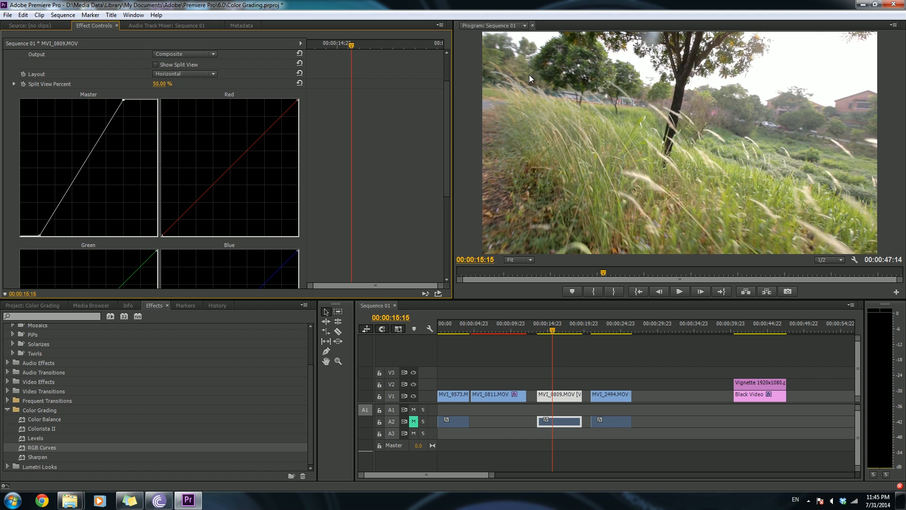
drag(229, 167, 223, 167)
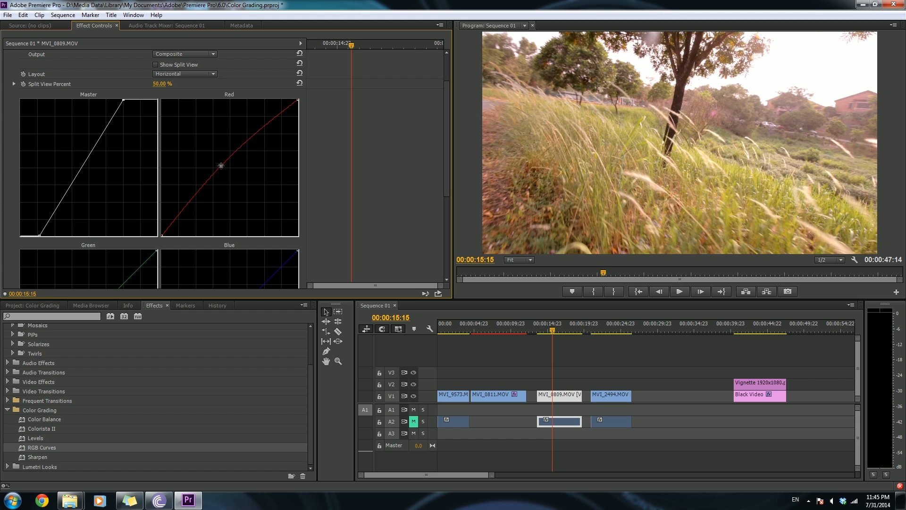
scroll(445, 175, down, 5)
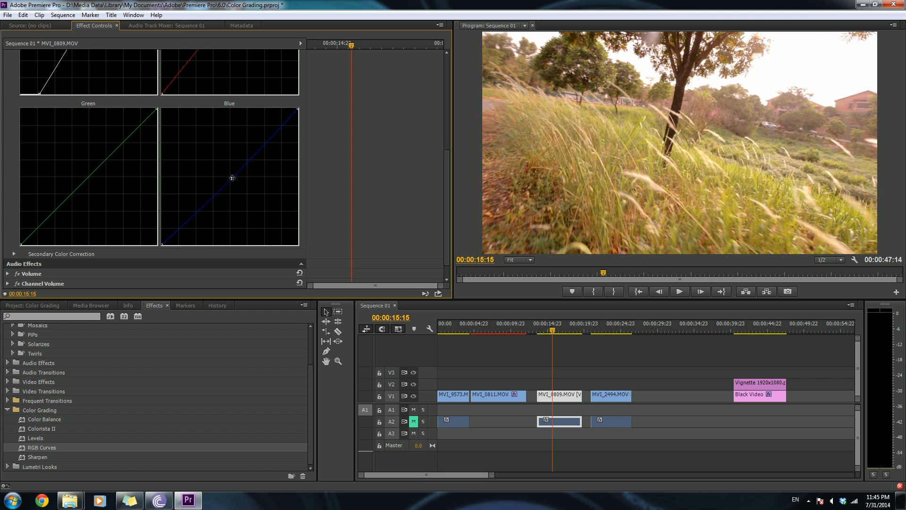
click(232, 178)
drag(89, 179, 90, 178)
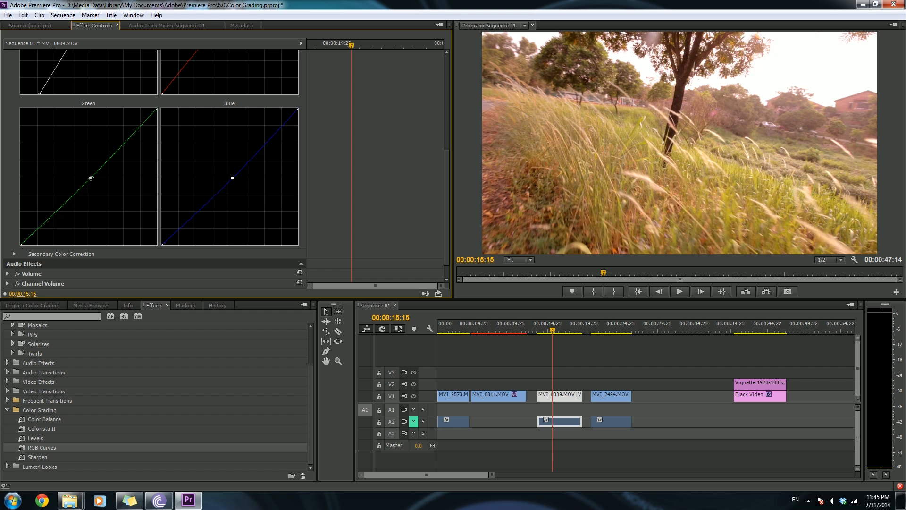
- Raise the Red curve's black point and move the Master black point further right
drag(449, 178, 451, 132)
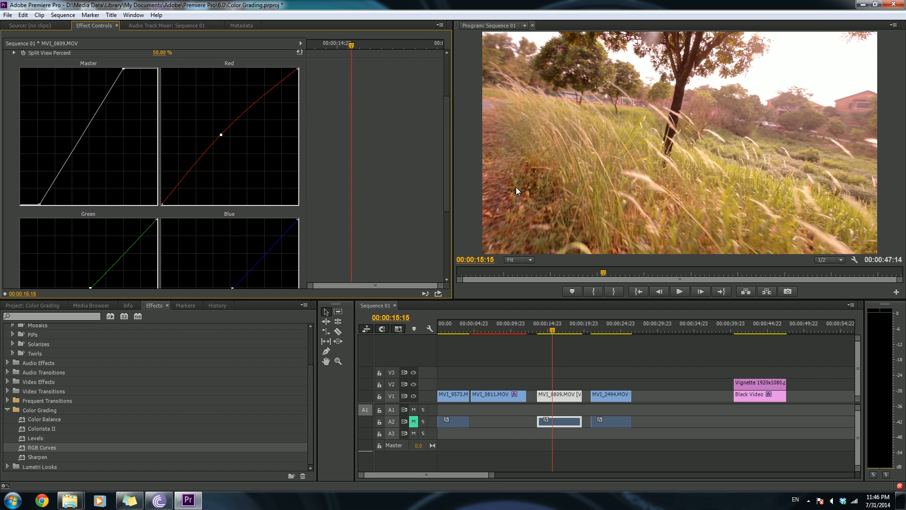
drag(162, 203, 133, 199)
drag(39, 204, 49, 205)
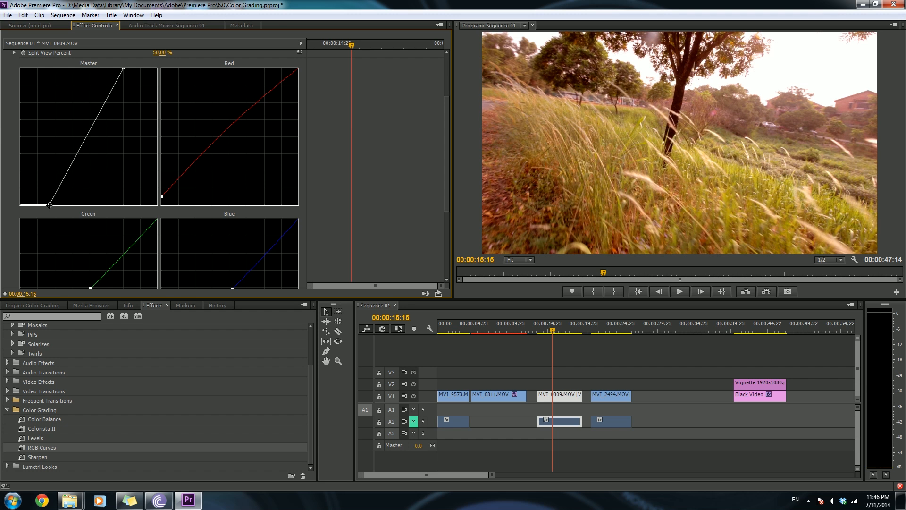
- Move the Blue curve's black point slightly right
scroll(446, 159, up, 2)
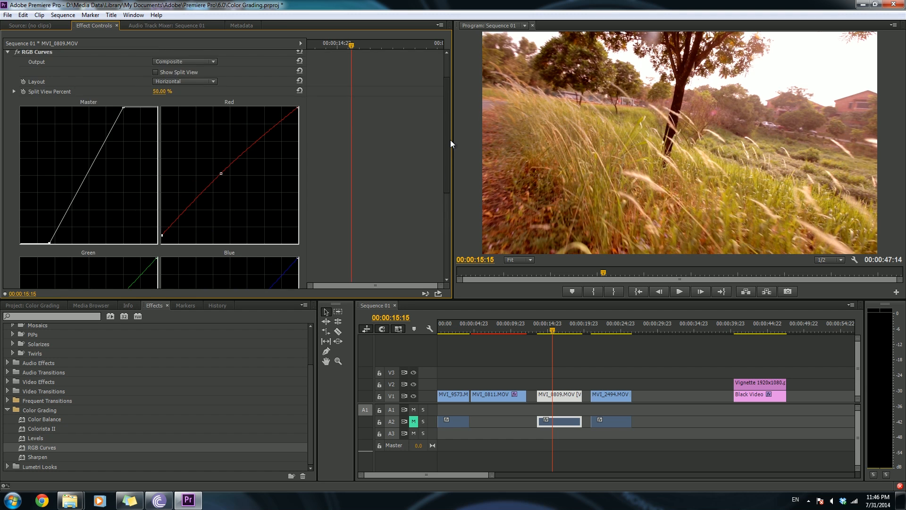
scroll(446, 189, down, 4)
mouse_move(169, 235)
mouse_down()
mouse_move(185, 236)
mouse_move(174, 235)
mouse_up()
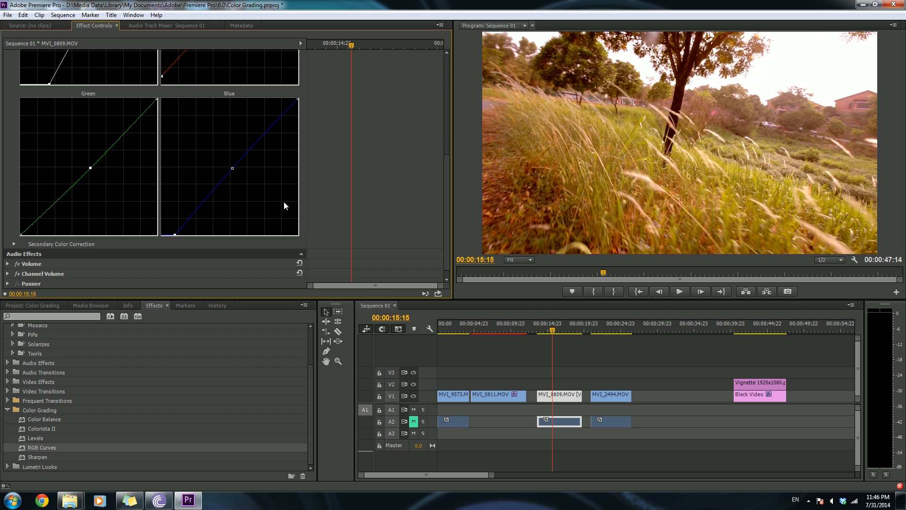
- Nudge the Red midpoint down and pull the Red curve's white point left to warm the highlights
drag(446, 218, 450, 190)
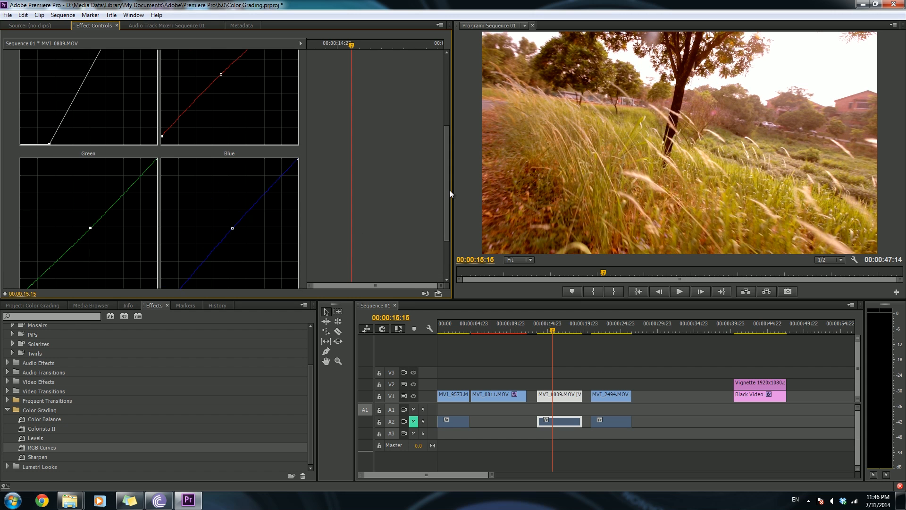
drag(446, 204, 446, 155)
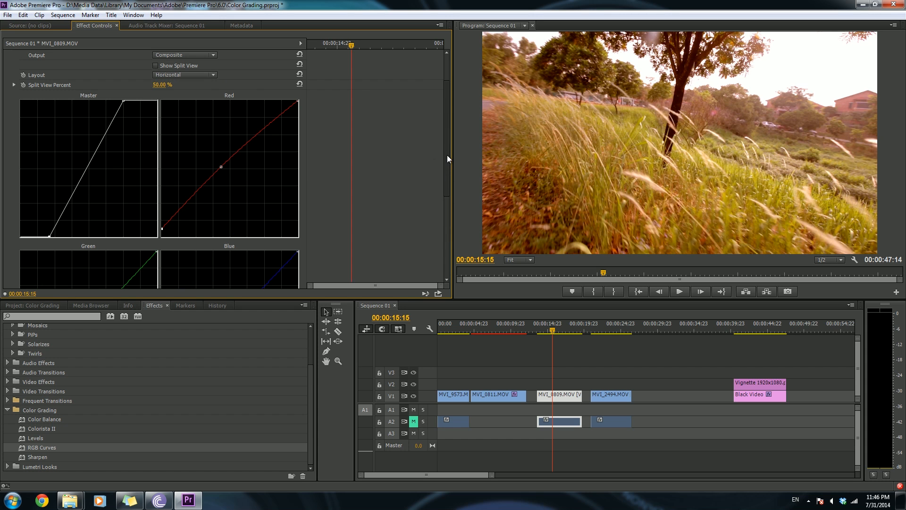
drag(221, 166, 221, 168)
drag(298, 101, 284, 100)
- Lower the Blue curve's white point and move the Red curve's black point back down
drag(446, 183, 446, 252)
drag(297, 168, 299, 189)
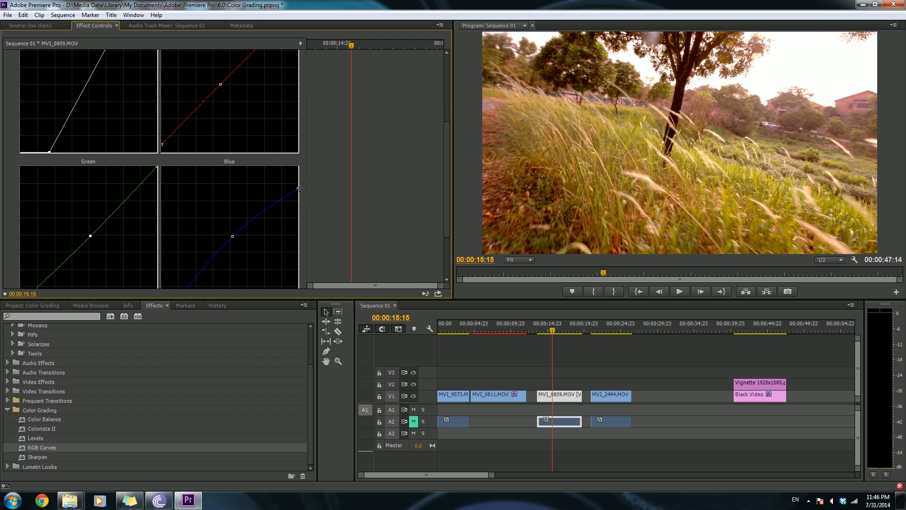
drag(446, 209, 440, 185)
drag(162, 195, 153, 204)
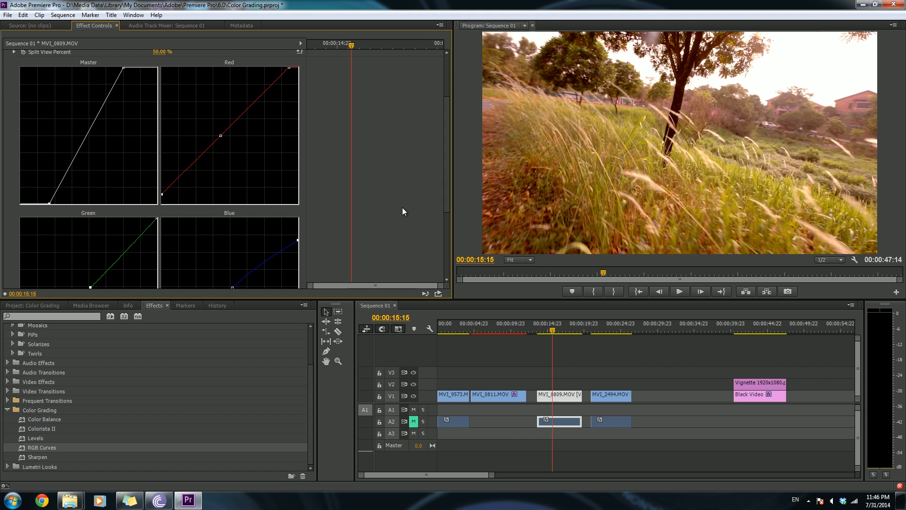
- Fine-tune the Green, Blue and Red curve midpoints
drag(447, 197, 445, 251)
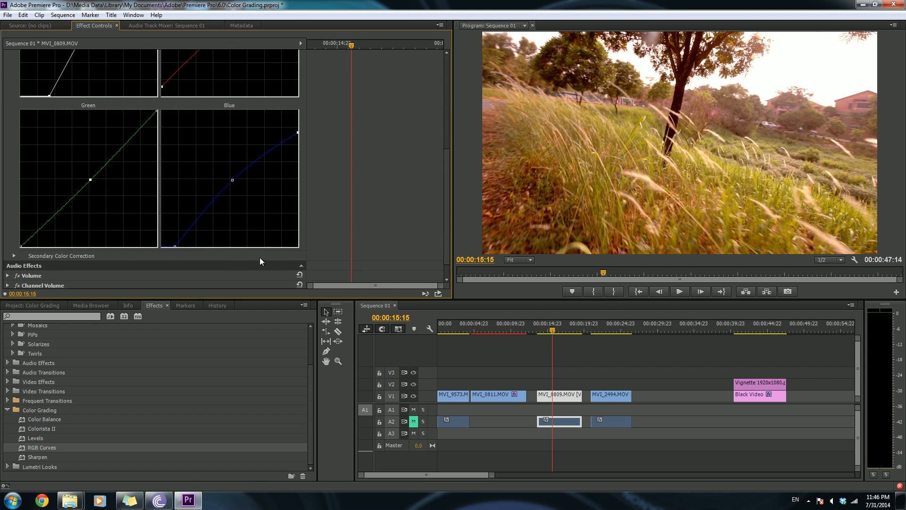
drag(90, 179, 88, 181)
mouse_move(233, 180)
mouse_down()
mouse_move(256, 198)
mouse_move(241, 179)
mouse_up()
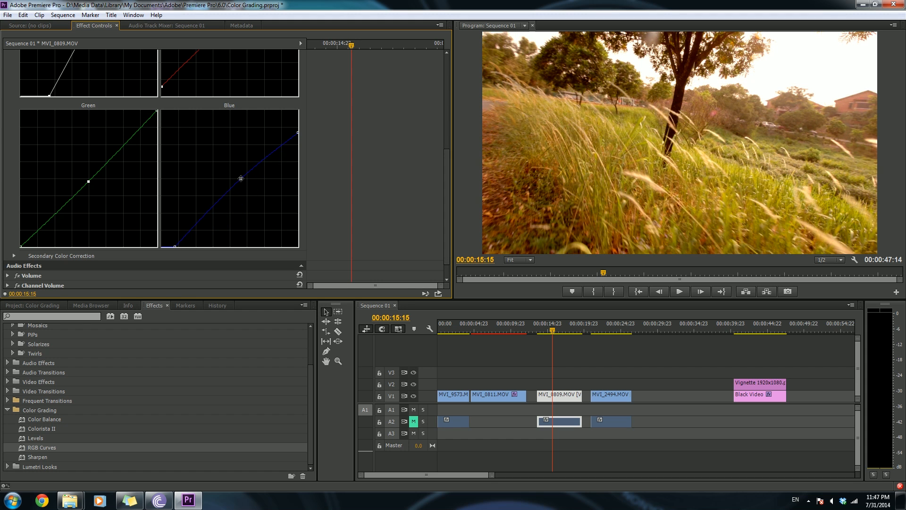
drag(446, 209, 443, 139)
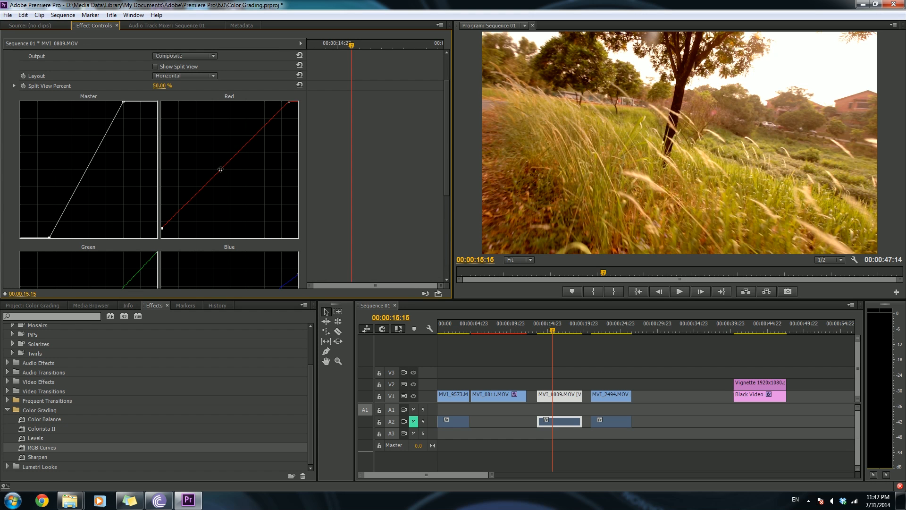
drag(220, 169, 219, 169)
- Turn on Show Split View for the RGB Curves and keep the split at 100%
scroll(446, 185, up, 2)
click(155, 115)
mouse_move(161, 134)
mouse_down()
mouse_move(118, 133)
mouse_move(213, 134)
mouse_move(113, 134)
mouse_move(162, 133)
mouse_up()
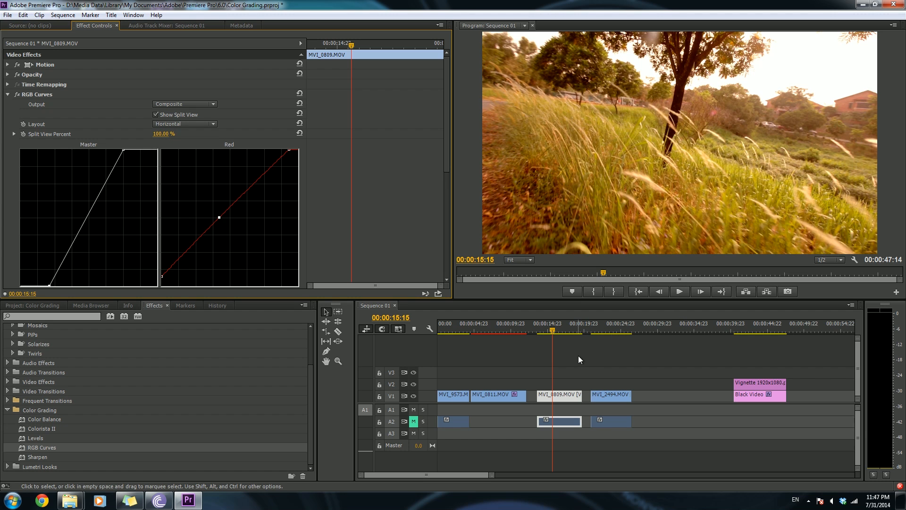
- Apply the RGB Curves effect to the MVI_2494 clip
drag(555, 329, 609, 339)
click(610, 397)
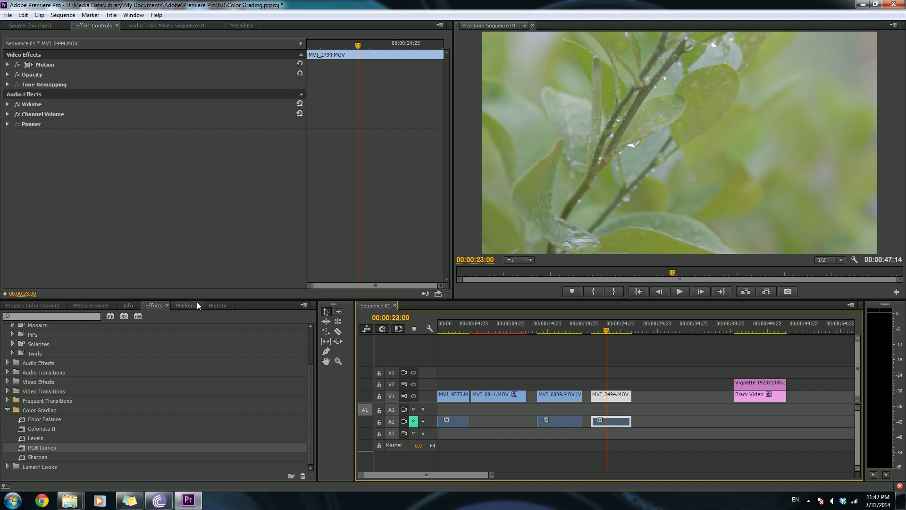
drag(41, 449, 610, 395)
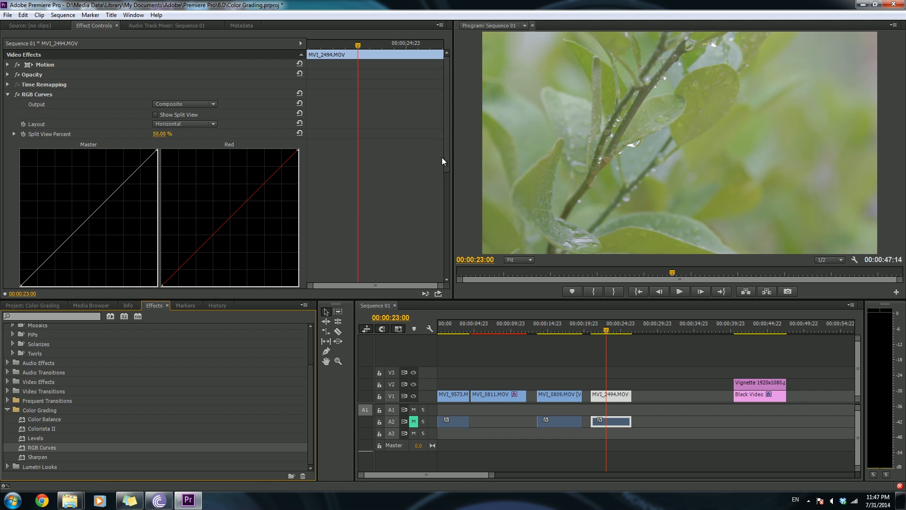
- Add contrast on the Master curve by moving its black point right and its white point left
scroll(439, 184, down, 4)
drag(20, 228, 42, 230)
drag(157, 93, 131, 94)
drag(53, 209, 49, 211)
mouse_move(83, 145)
mouse_down()
mouse_move(101, 152)
mouse_move(93, 148)
mouse_up()
key(ctrl+z)
key(ctrl+z)
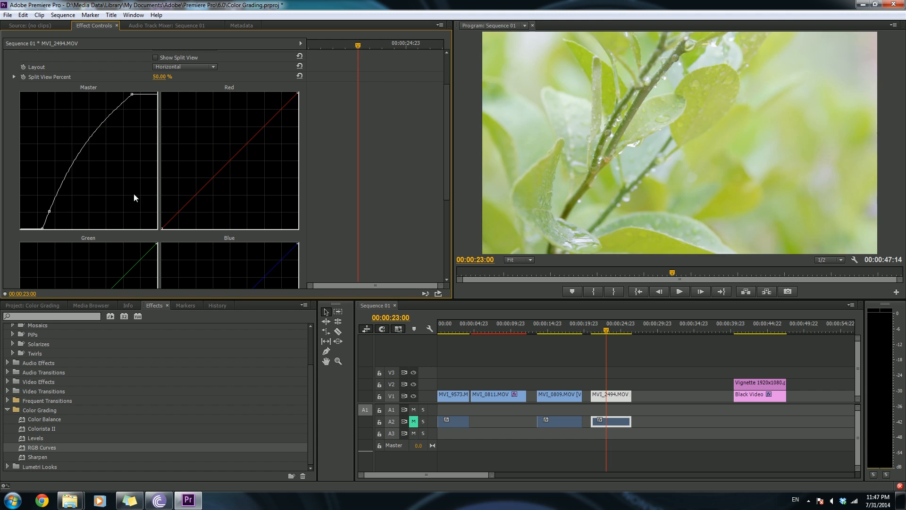
drag(43, 229, 54, 231)
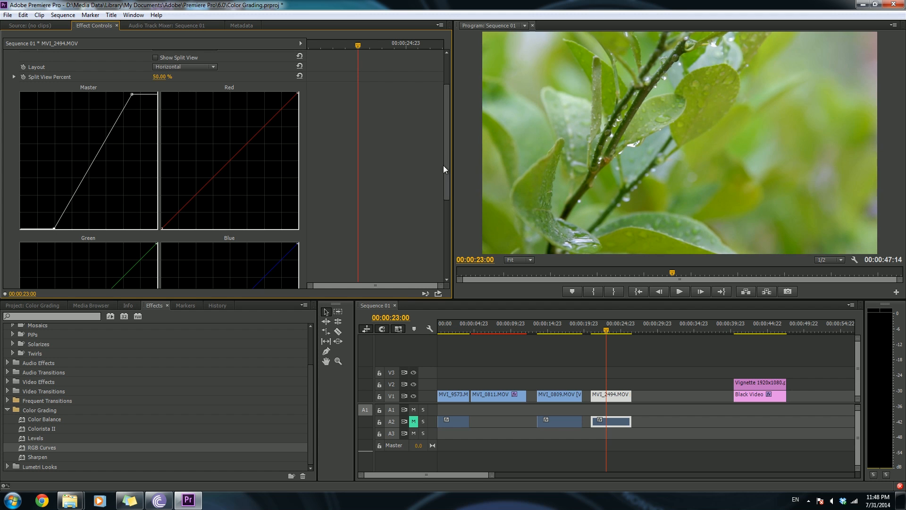
- Move the Red curve's black point slightly to the right
drag(446, 185, 445, 256)
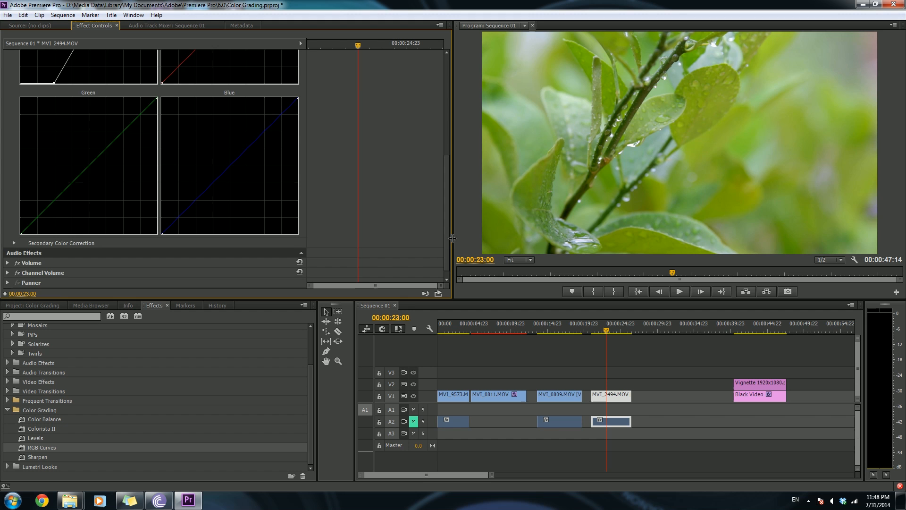
scroll(426, 156, up, 5)
drag(162, 238, 175, 248)
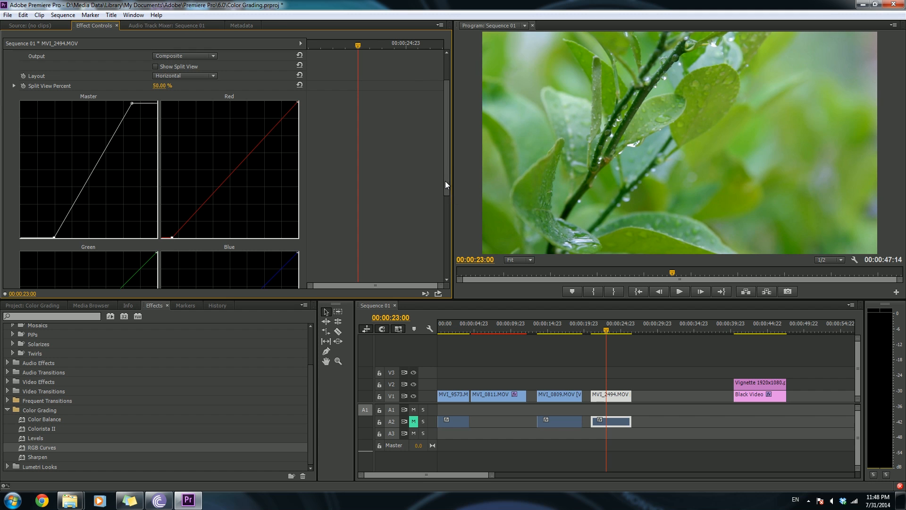
- Raise the Green curve's midpoint and nudge the Blue curve's midpoint
scroll(446, 178, down, 5)
drag(22, 234, 21, 231)
mouse_move(84, 171)
mouse_down()
mouse_move(73, 148)
mouse_move(89, 167)
mouse_up()
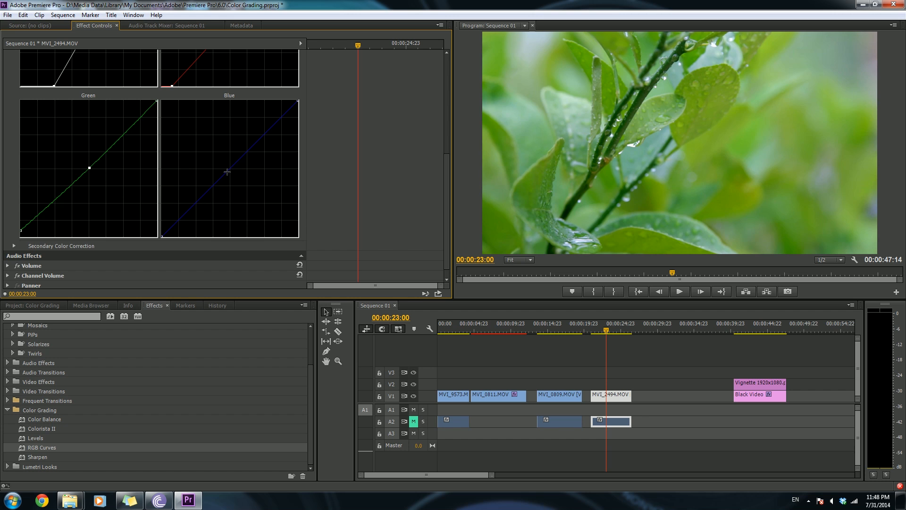
drag(229, 171, 232, 174)
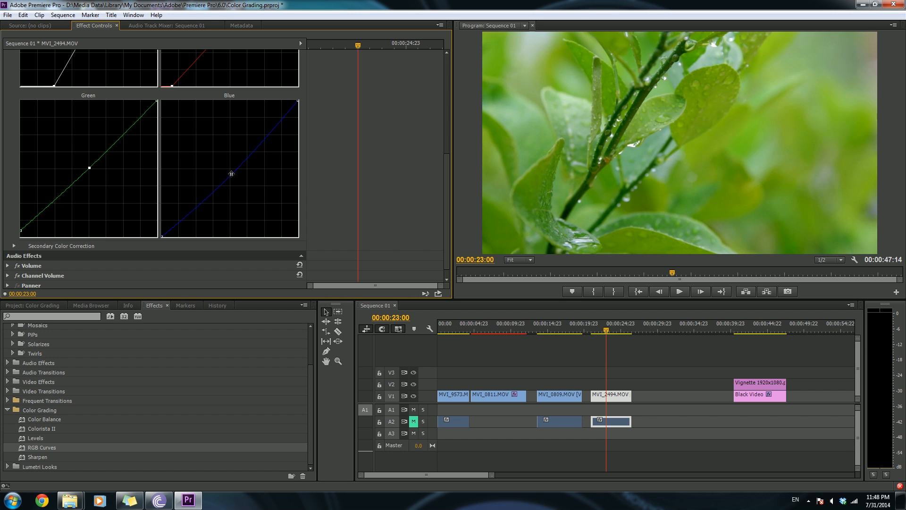
- Pull the Blue curve's white point left and the Red curve's white point left to warm the highlights
drag(445, 211, 448, 132)
drag(297, 118, 288, 117)
drag(443, 160, 436, 217)
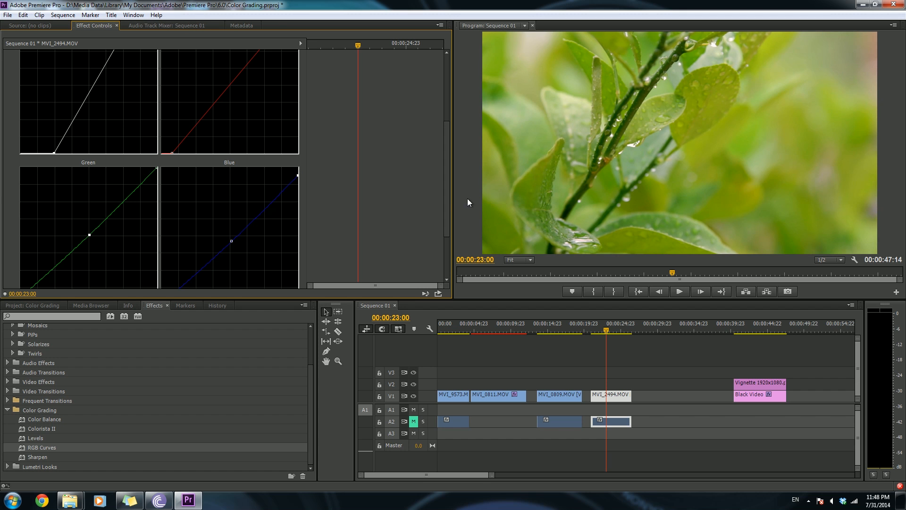
drag(448, 185, 447, 114)
drag(286, 102, 281, 101)
- Play back the graded clip to review it
key(space)
key(space)
drag(612, 331, 594, 332)
key(space)
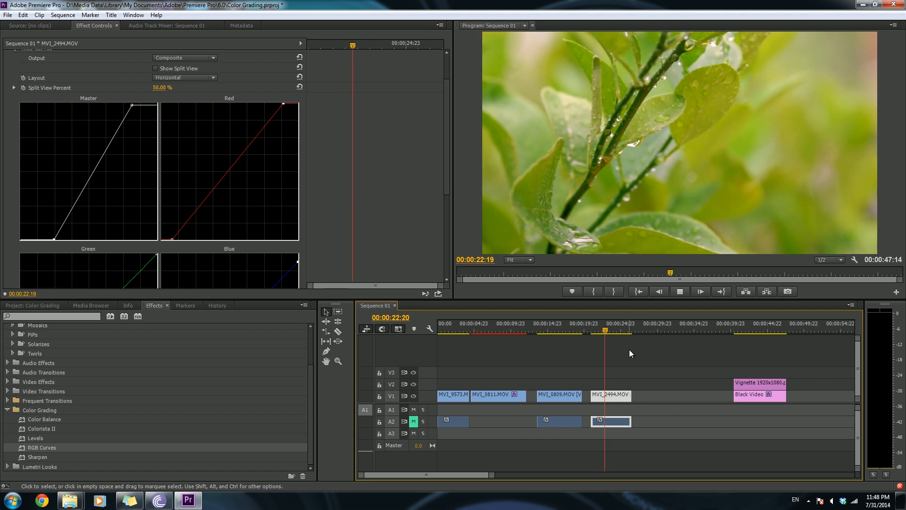
key(space)
- Compare the grade with Show Split View at a 99% split, then turn Split View off
click(155, 68)
drag(159, 88, 182, 89)
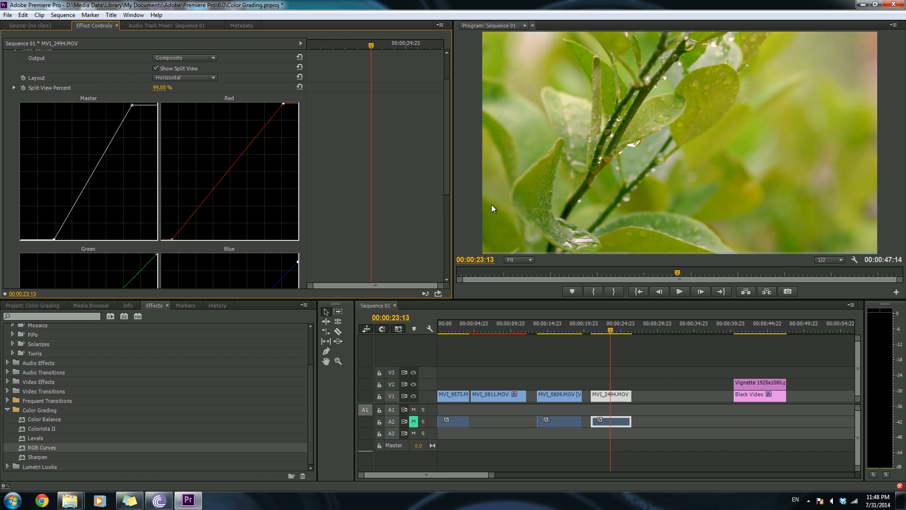
click(155, 68)
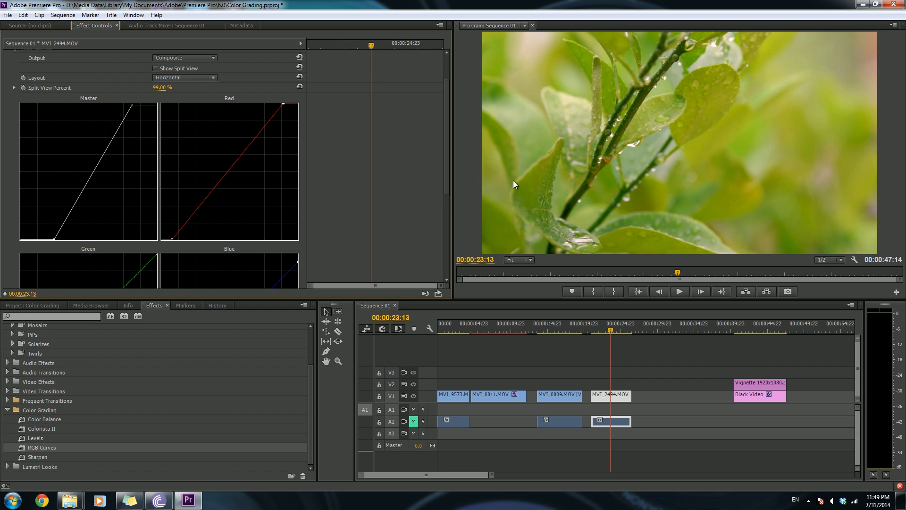
- Apply Sharpen to the MVI_2494 clip and set Sharpen Amount to 39
drag(41, 460, 612, 397)
scroll(256, 191, up, 3)
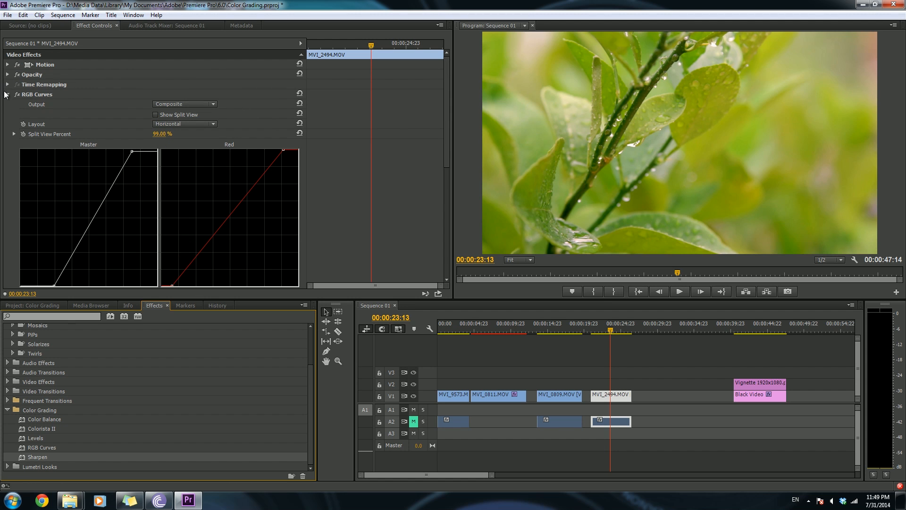
click(7, 95)
click(156, 115)
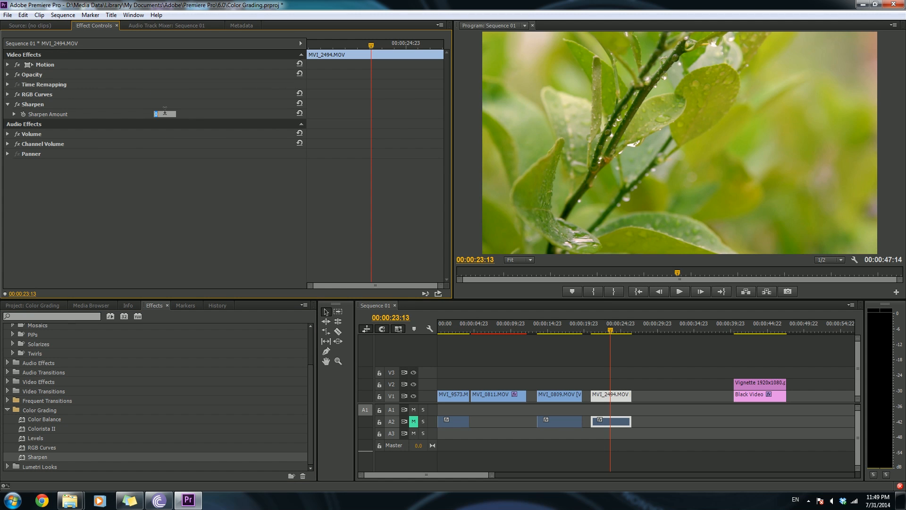
text(30)
key(Return)
- Inspect the sharpened image at 100% magnification, then return the monitor to Fit
click(530, 259)
click(527, 326)
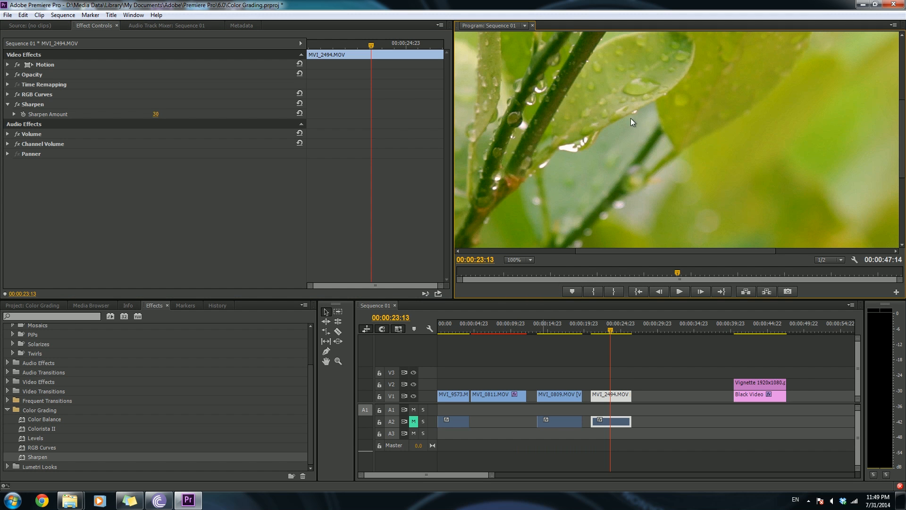
key(h)
drag(619, 155, 708, 202)
click(514, 261)
click(523, 270)
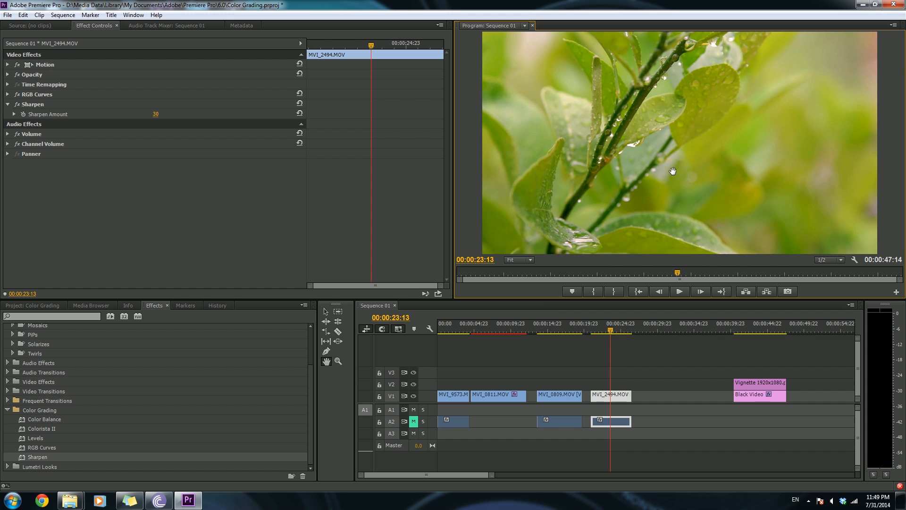
mouse_move(611, 332)
mouse_down()
mouse_move(599, 332)
mouse_move(607, 333)
mouse_up()
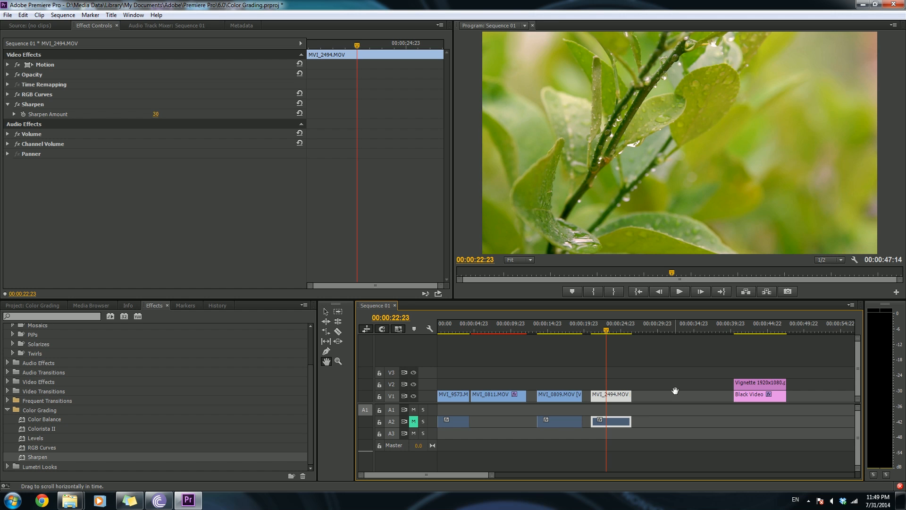
drag(606, 334, 609, 333)
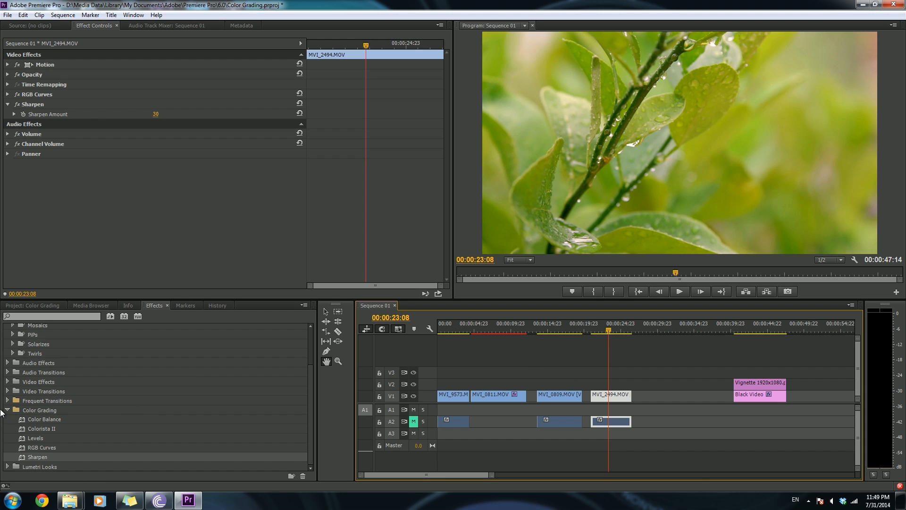
click(49, 427)
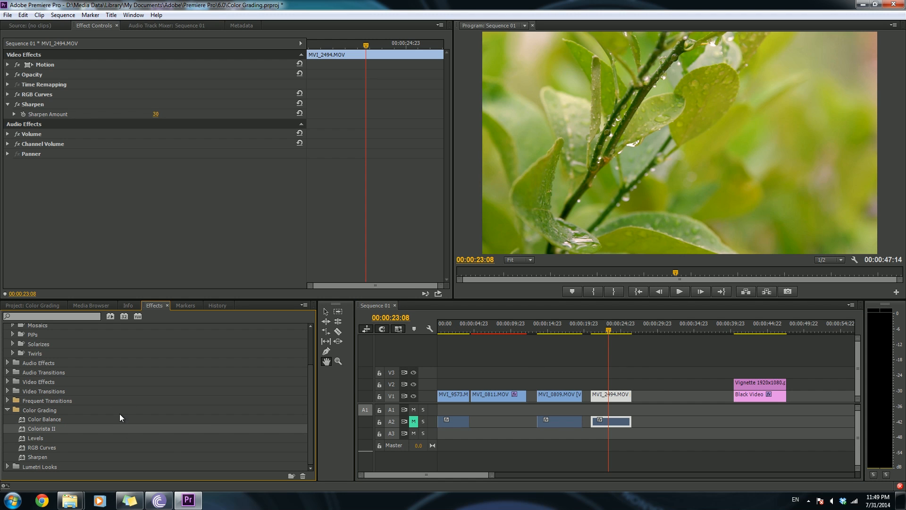
click(42, 449)
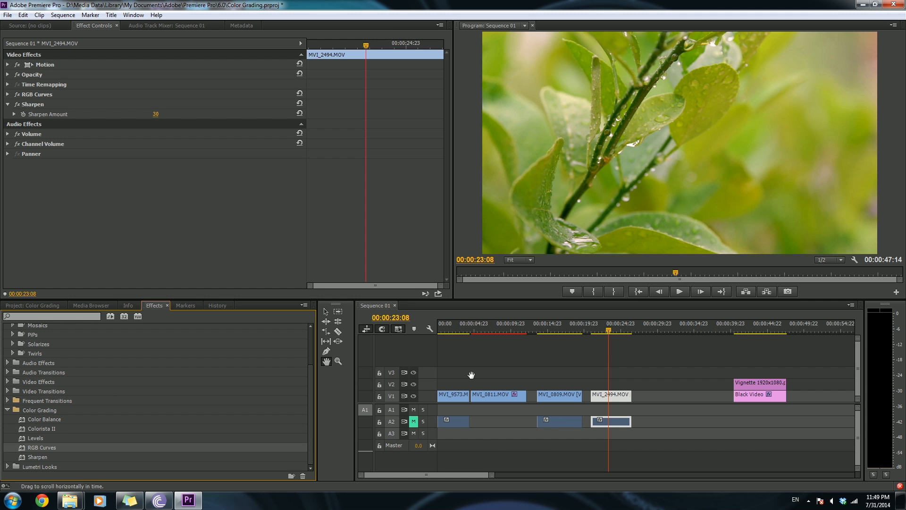
- Select the MVI_0809 clip and switch off its RGB Curves effect
click(561, 330)
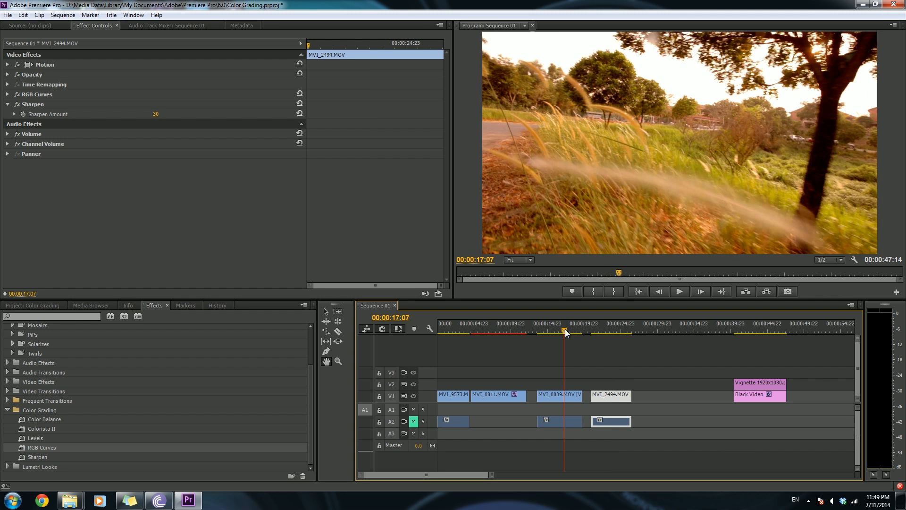
drag(559, 332, 553, 330)
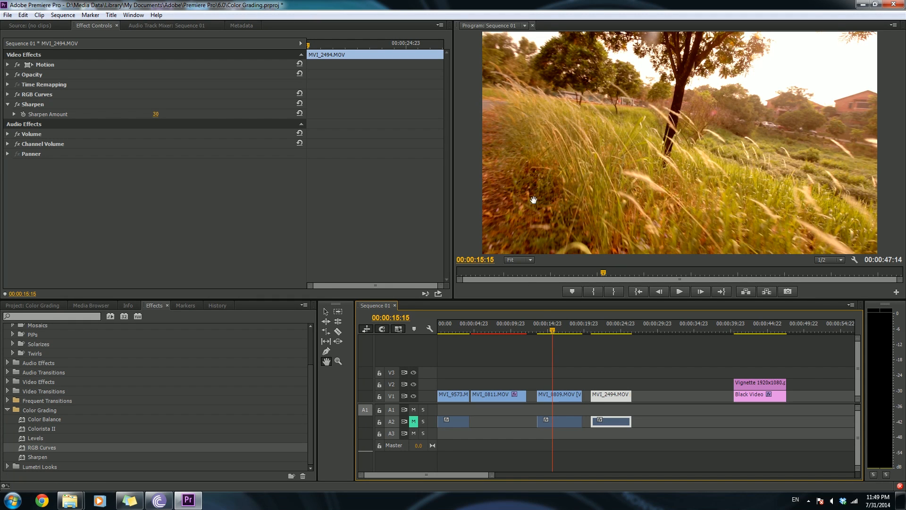
click(561, 395)
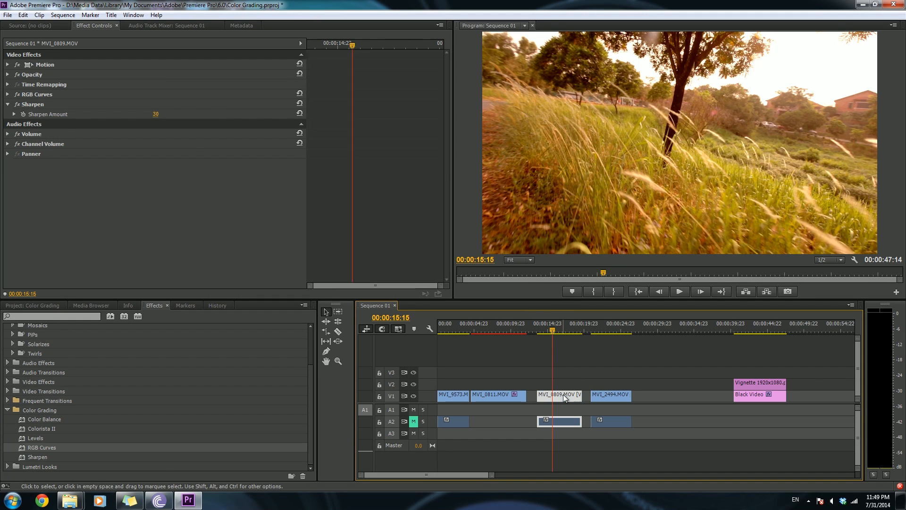
click(7, 94)
click(17, 94)
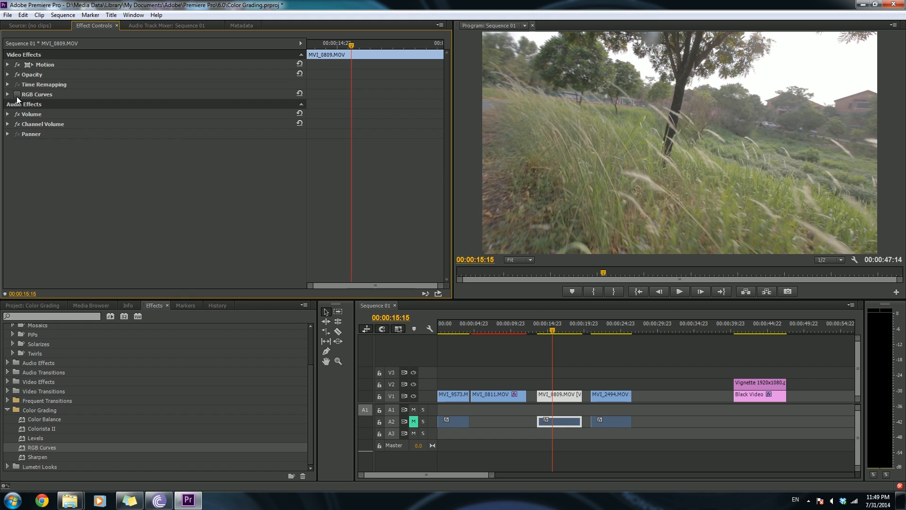
- Apply the Colorista II effect to the MVI_0809 clip
drag(39, 450, 560, 399)
key(ctrl+z)
drag(36, 428, 548, 397)
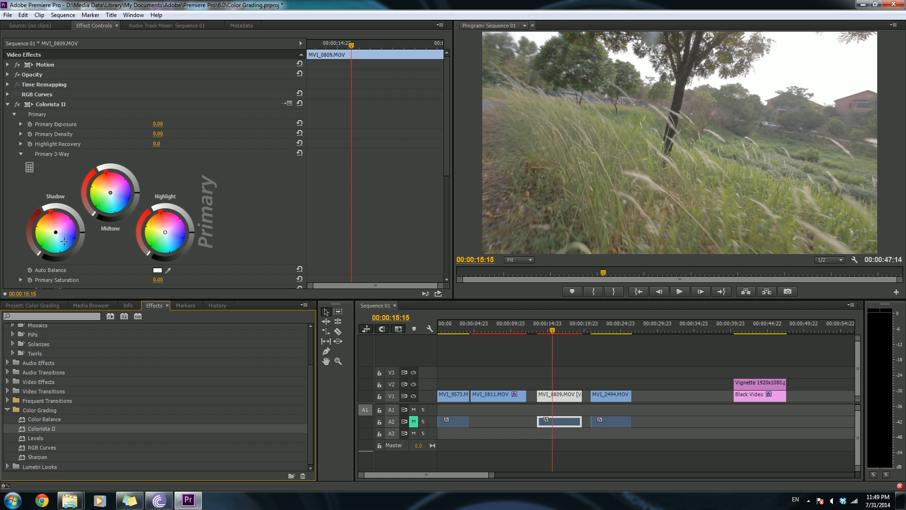
- Shift the Colorista II Shadow, Midtone and Highlight color wheels toward warmer tones
click(87, 233)
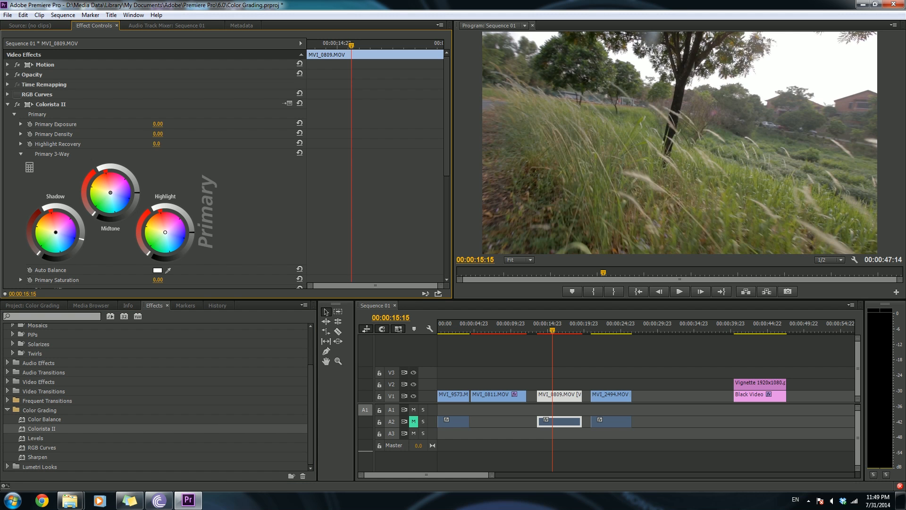
drag(199, 234, 199, 225)
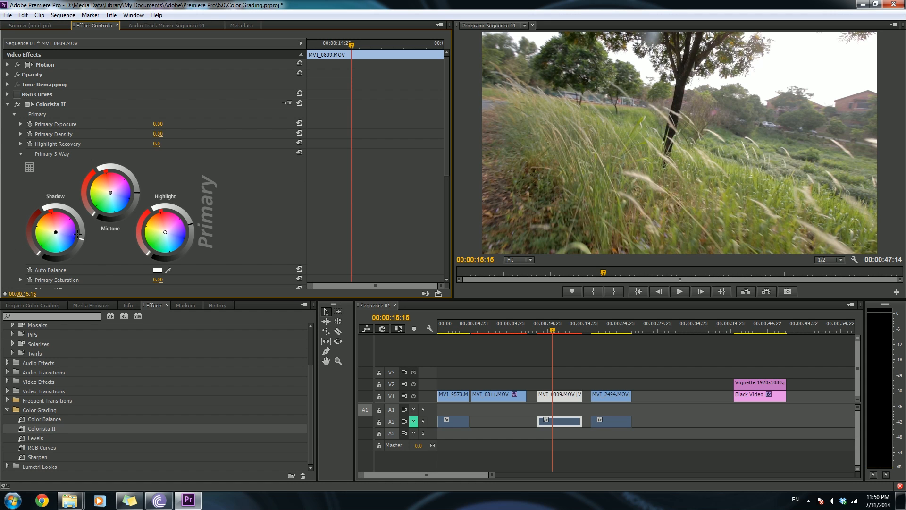
drag(55, 233, 50, 222)
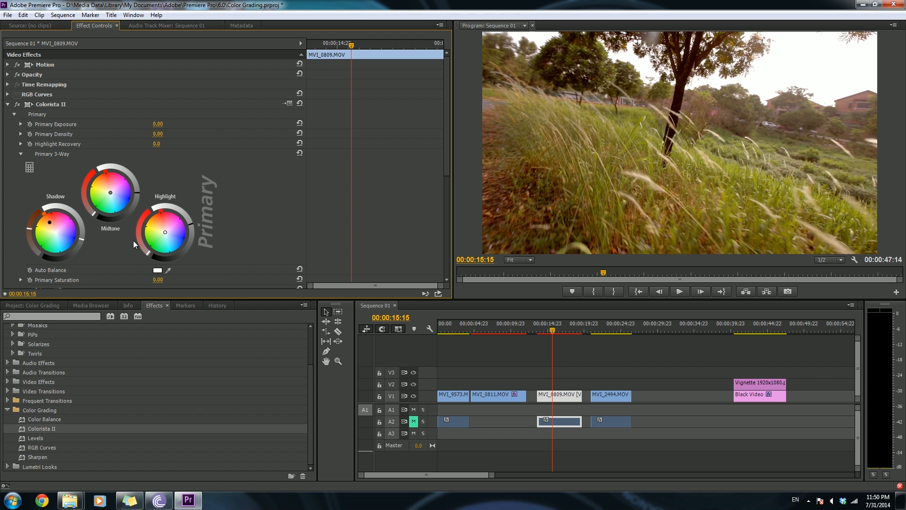
drag(111, 192, 106, 189)
drag(165, 232, 160, 226)
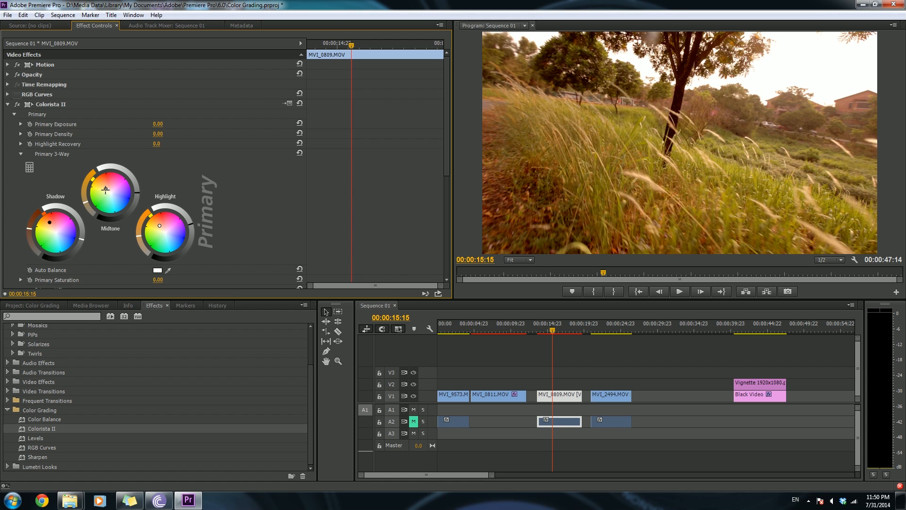
drag(105, 187, 104, 186)
mouse_move(446, 164)
mouse_down()
mouse_move(450, 222)
mouse_move(434, 146)
mouse_move(449, 188)
mouse_move(434, 231)
mouse_move(435, 176)
mouse_up()
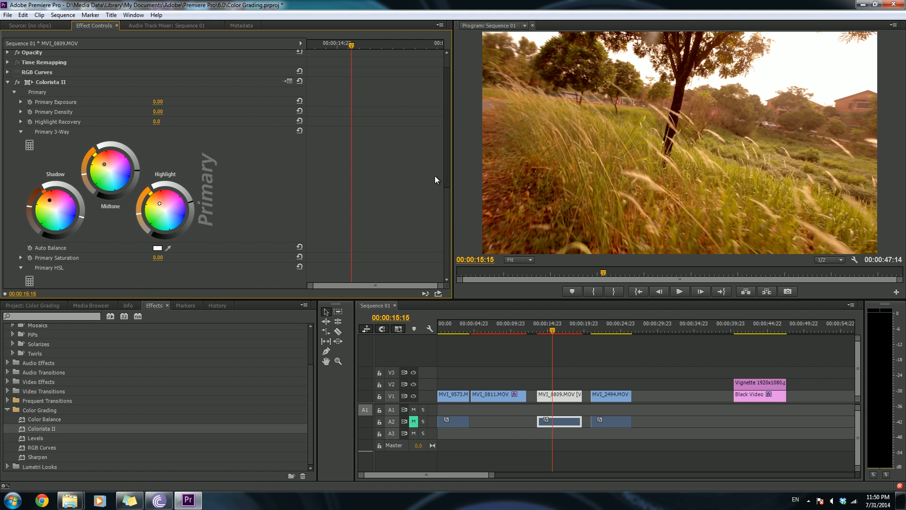
drag(434, 175, 45, 220)
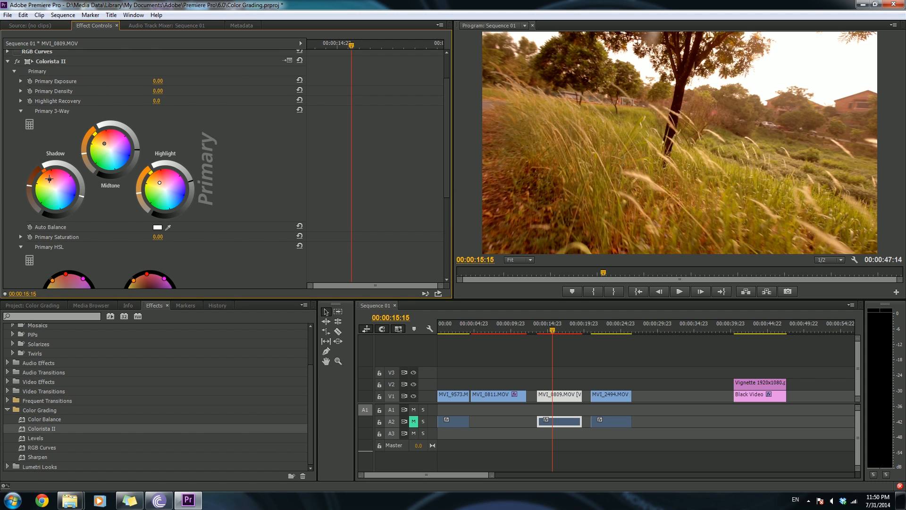
drag(50, 181, 51, 181)
scroll(441, 171, up, 3)
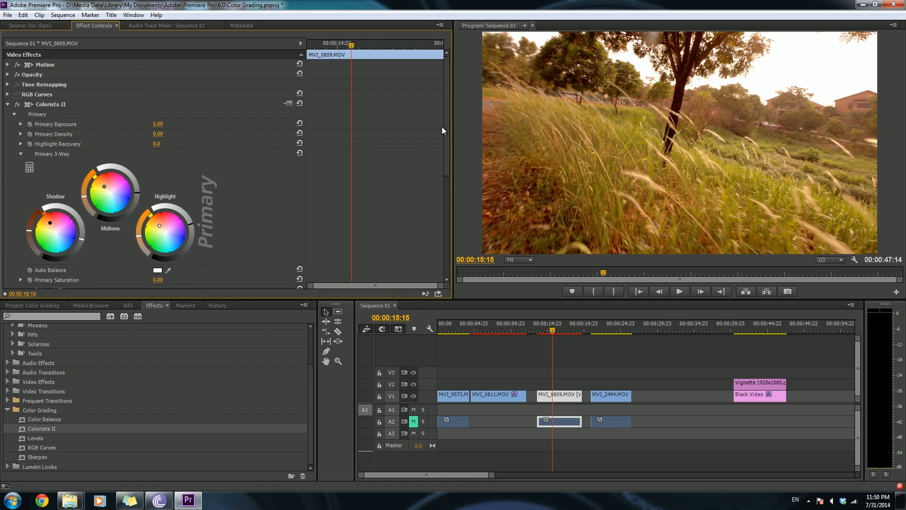
- Disable and delete the Colorista II effect from the clip
click(8, 104)
click(17, 104)
click(57, 105)
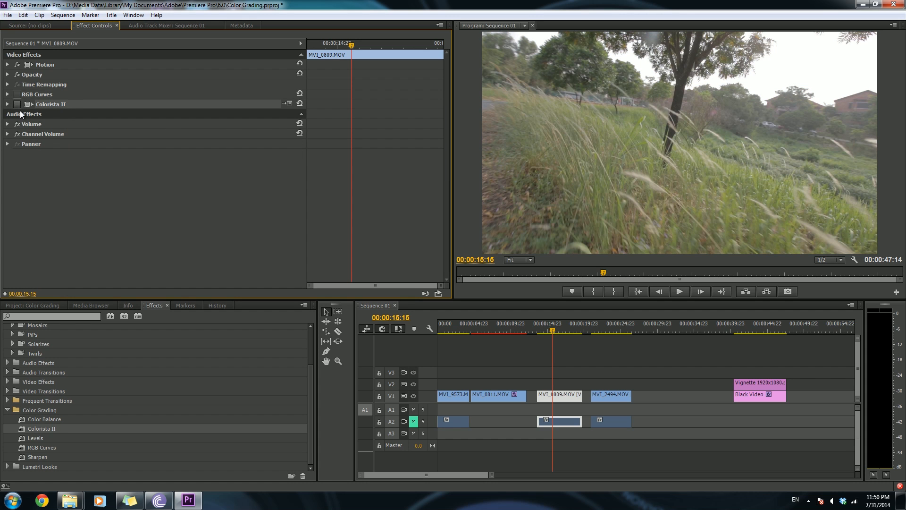
key(Delete)
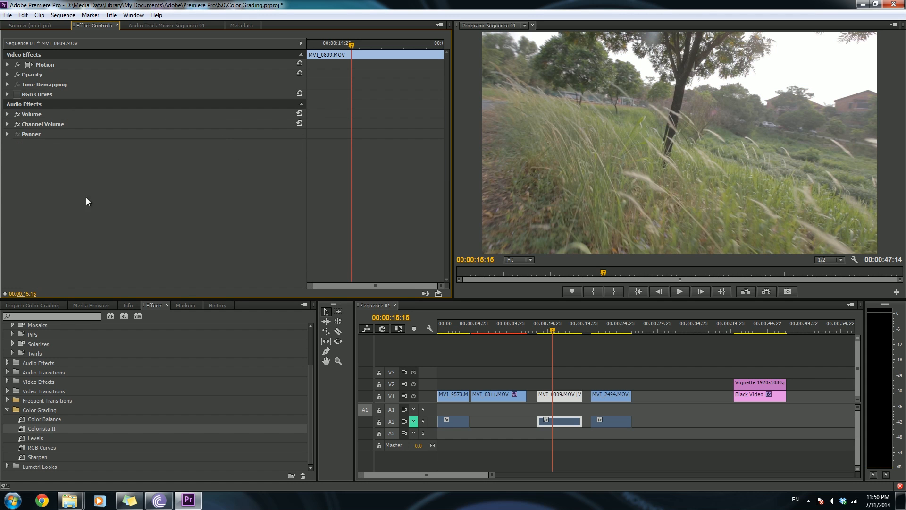
- Turn the MVI_0809 clip's RGB Curves effect back on
click(17, 94)
drag(552, 329, 568, 327)
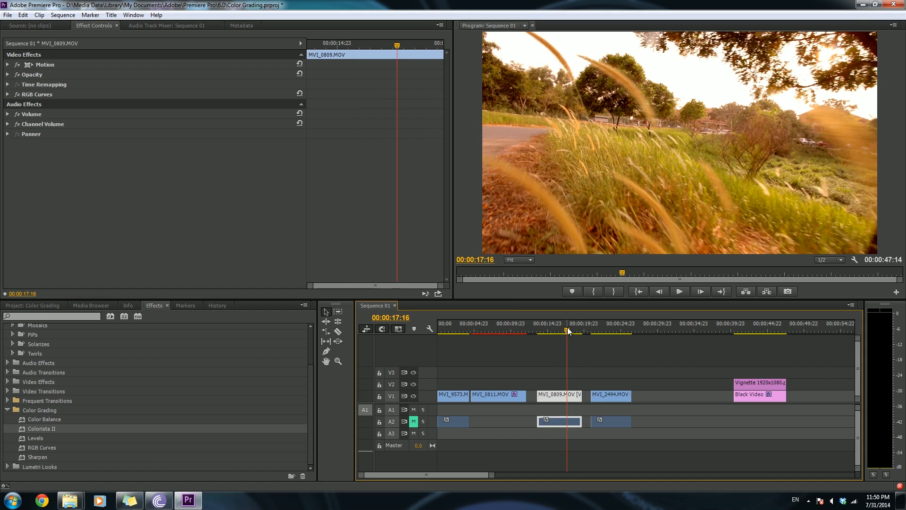
drag(568, 330, 549, 329)
- Play back the sequence across MVI_0809 and MVI_2494 to review the grade
key(space)
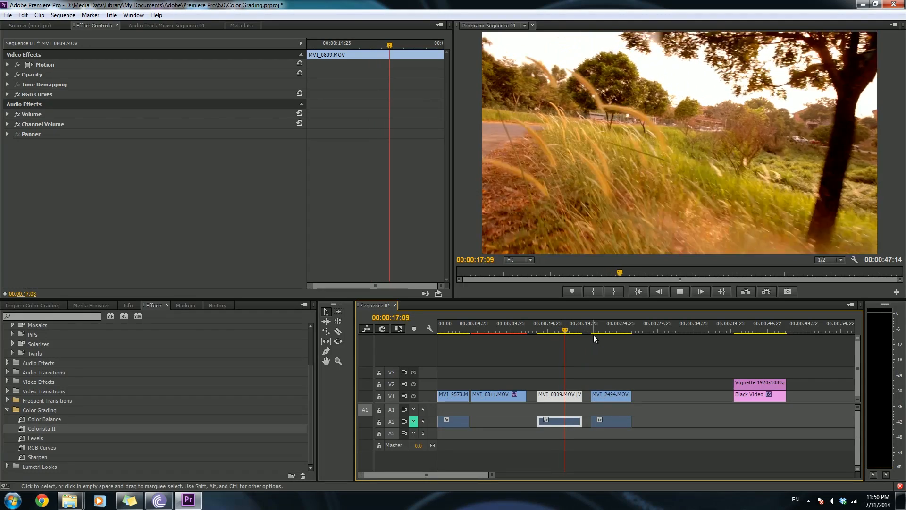
key(space)
click(595, 328)
key(space)
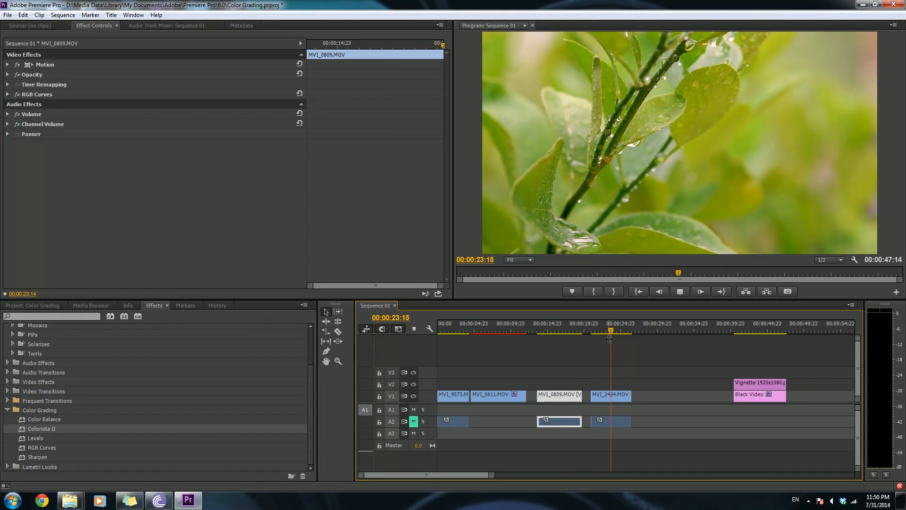
key(space)
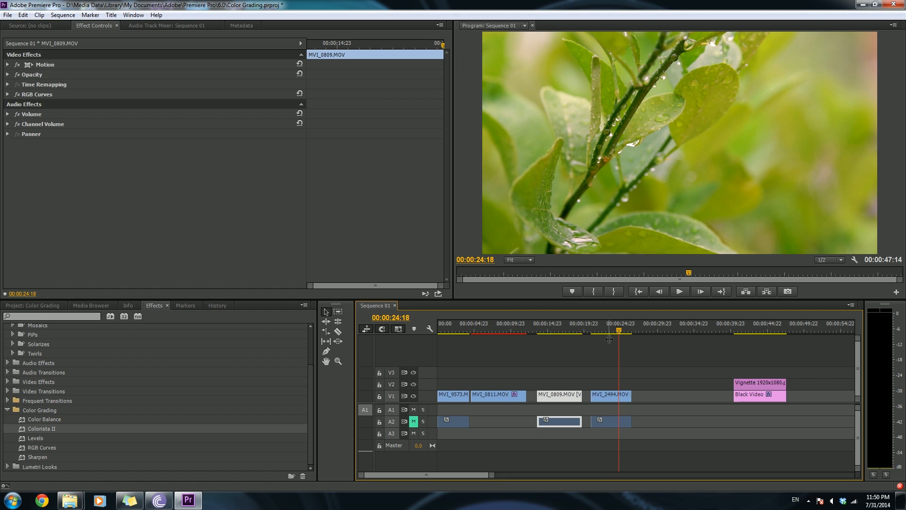